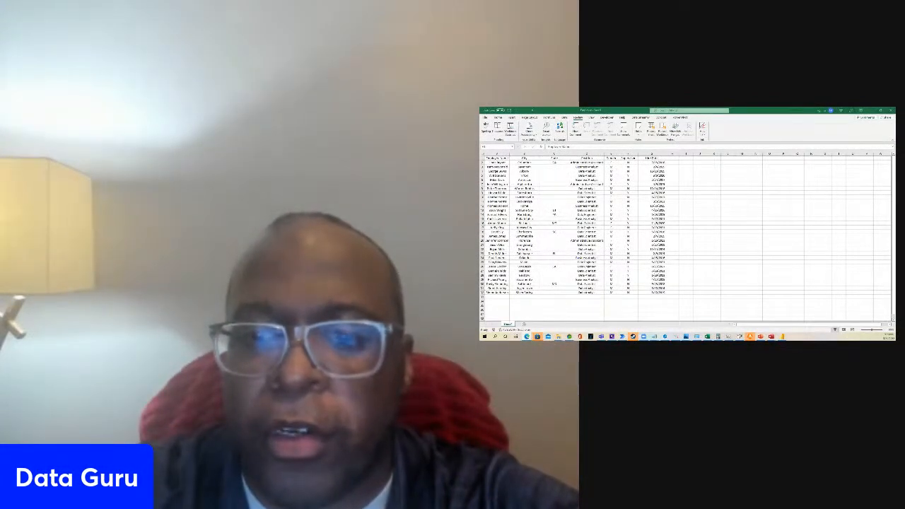
Switch to Power BI Desktop and open the Power Query Editor for transforming data in a maximized window.
{"action": "key", "text": "alt+Tab"}
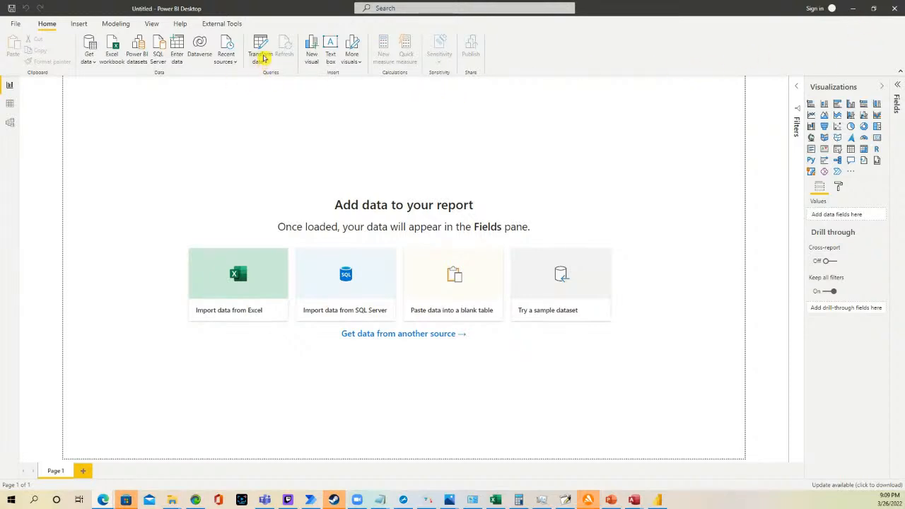
{"action": "left_click", "coordinate": [261, 46]}
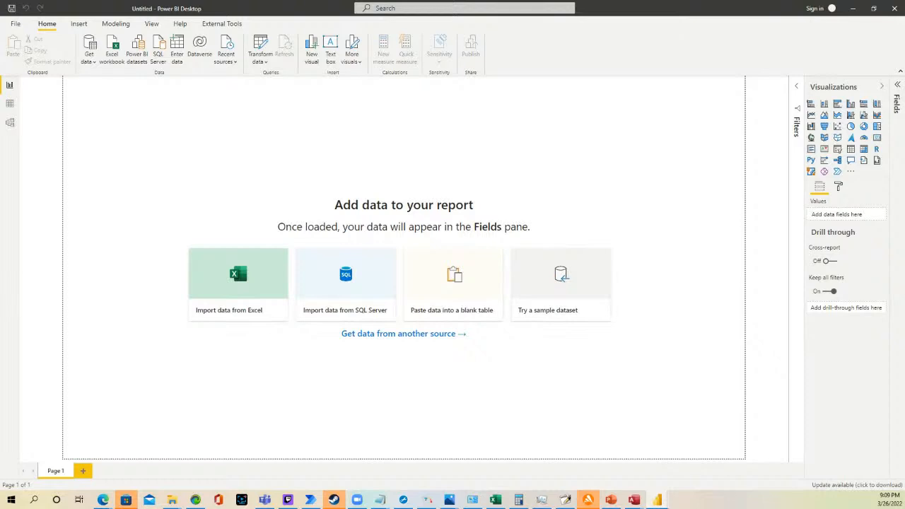
{"action": "left_click_drag", "start_coordinate": [904, 8], "coordinate": [325, 85]}
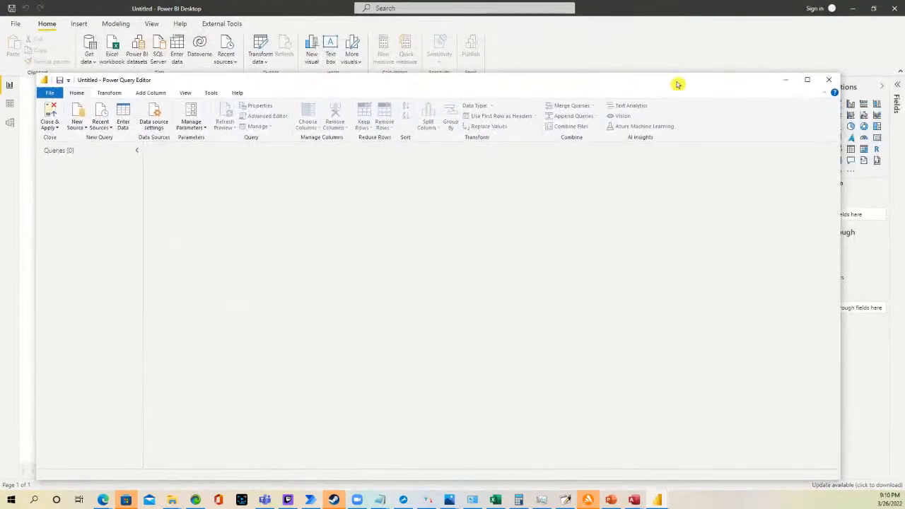
{"action": "left_click", "coordinate": [804, 81]}
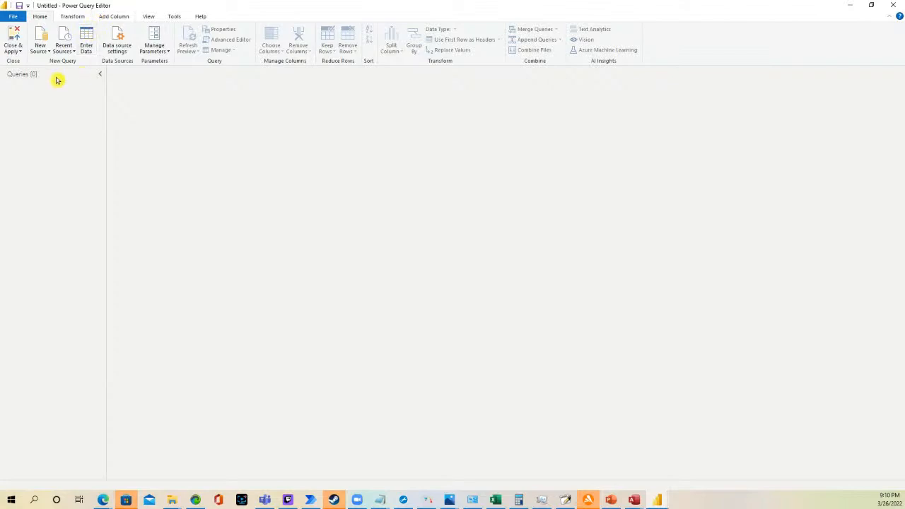
Import Sheet1 of the Employee.xlsx workbook from the Desktop's Power Query Exercises folder as a new query.
{"action": "left_click", "coordinate": [37, 51]}
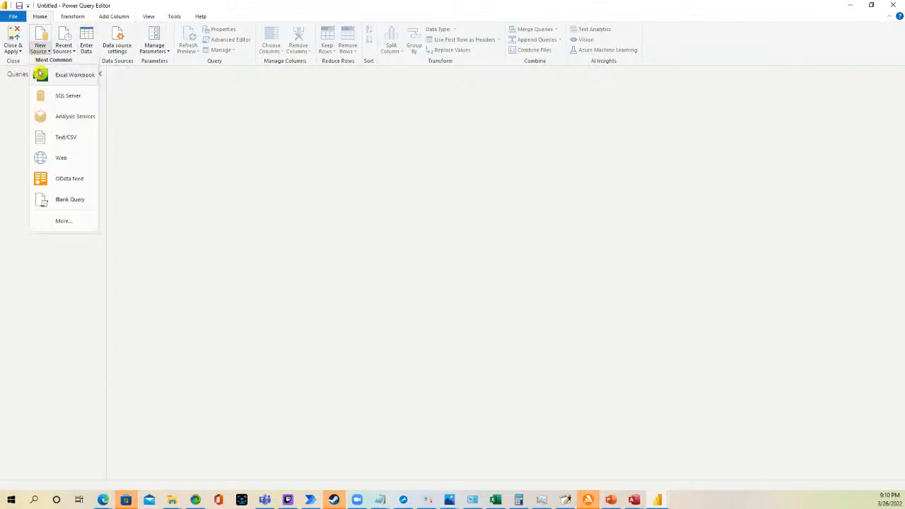
{"action": "left_click", "coordinate": [70, 76]}
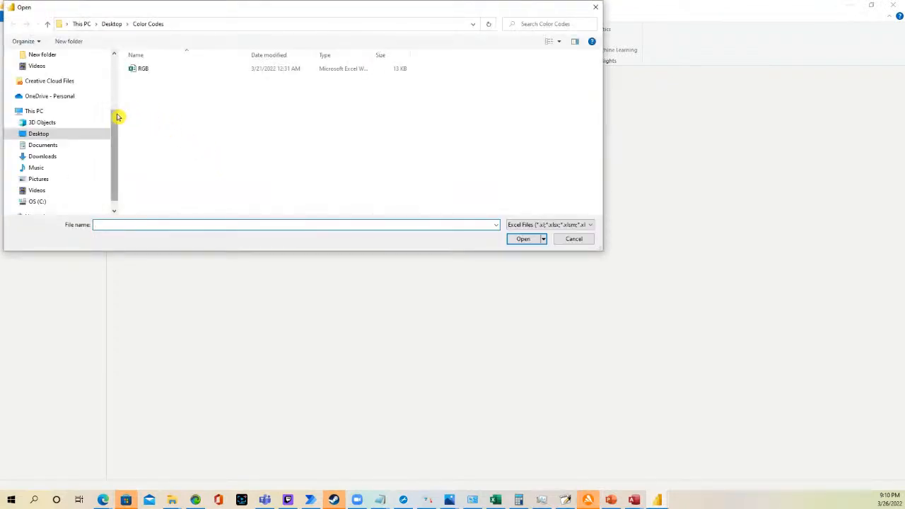
{"action": "left_click_drag", "start_coordinate": [117, 115], "coordinate": [117, 109]}
{"action": "left_click", "coordinate": [82, 146]}
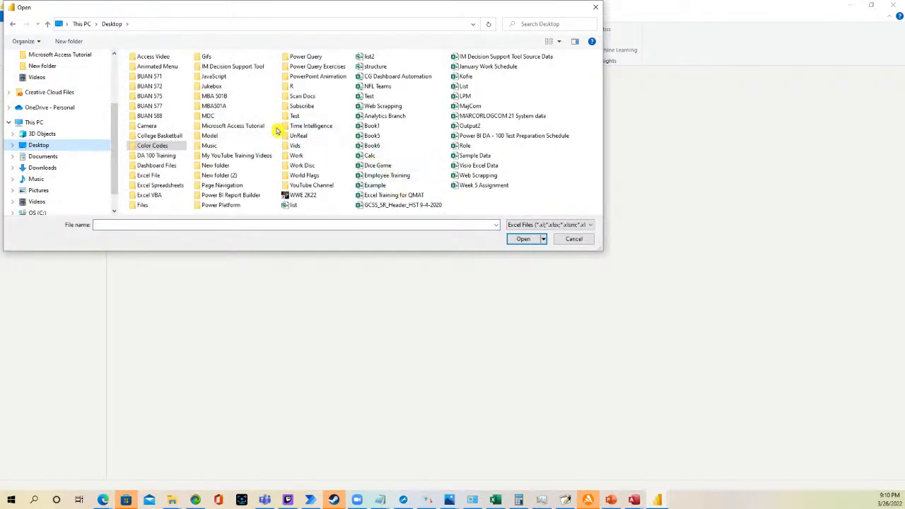
{"action": "double_click", "coordinate": [310, 68]}
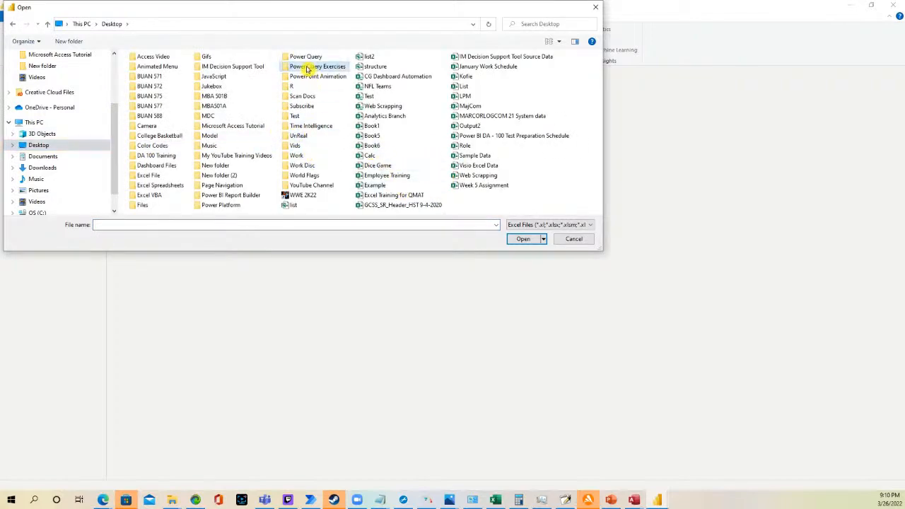
{"action": "left_click", "coordinate": [150, 69]}
{"action": "left_click", "coordinate": [523, 243]}
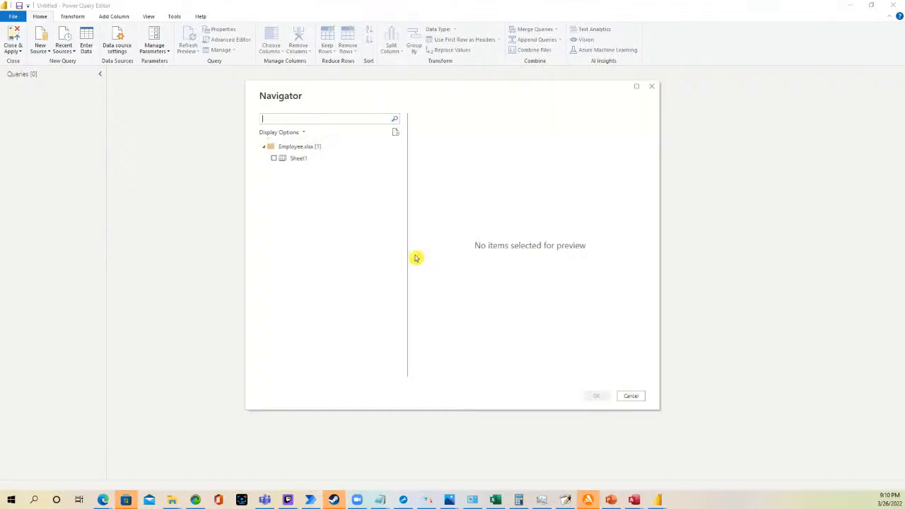
{"action": "left_click", "coordinate": [274, 160]}
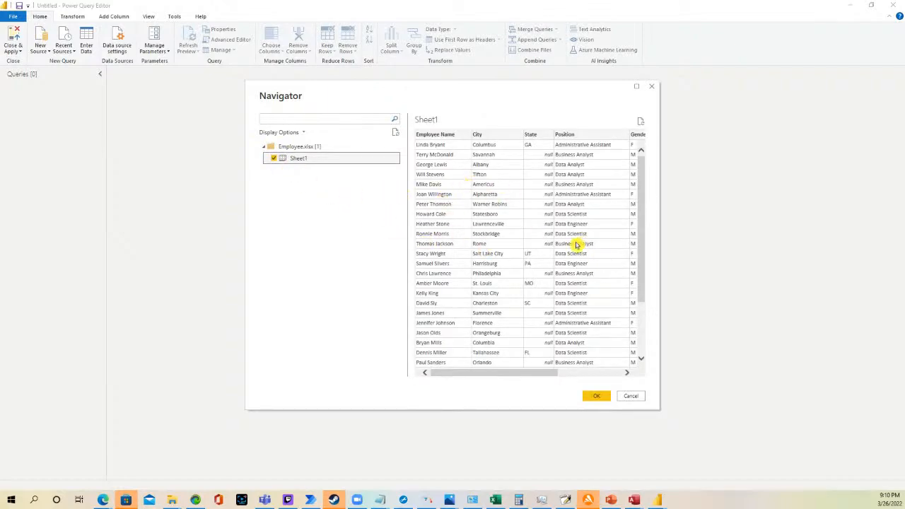
{"action": "left_click", "coordinate": [597, 396]}
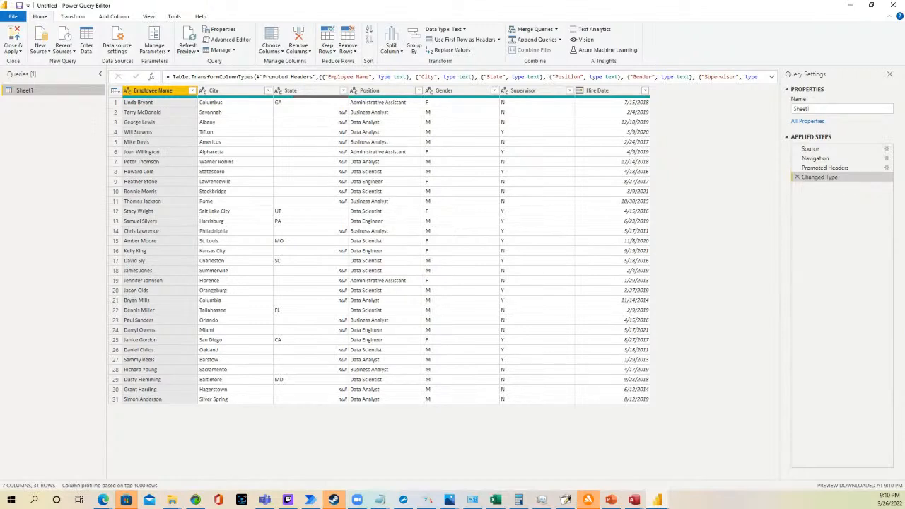
Choose only the Employee Name, City, State, Position and Hire Date columns to keep in the Sheet1 query.
{"action": "key", "text": "alt+Tab"}
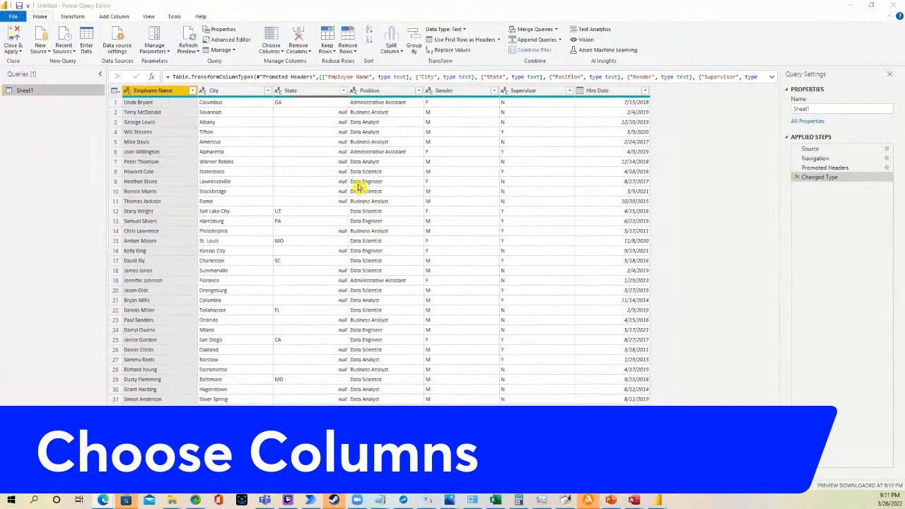
{"action": "left_click", "coordinate": [272, 51]}
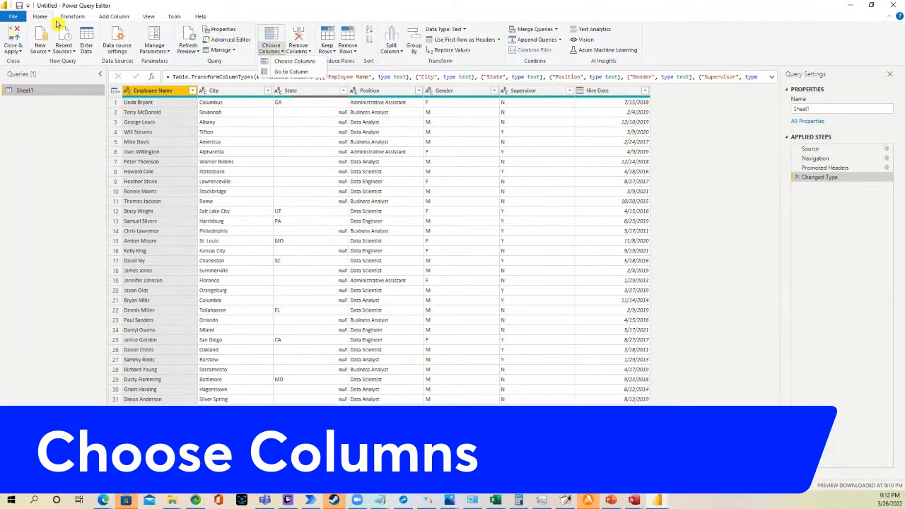
{"action": "left_click", "coordinate": [279, 62]}
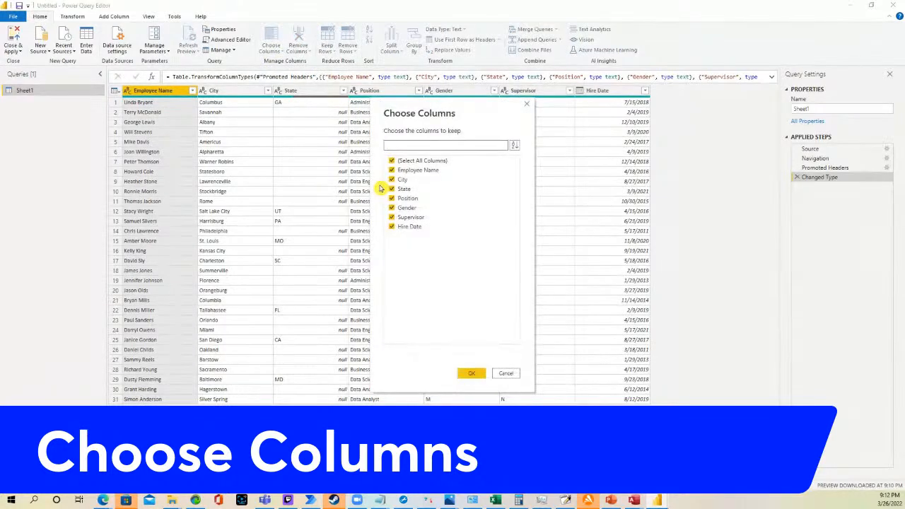
{"action": "left_click_drag", "start_coordinate": [398, 113], "coordinate": [440, 116]}
{"action": "left_click", "coordinate": [434, 164]}
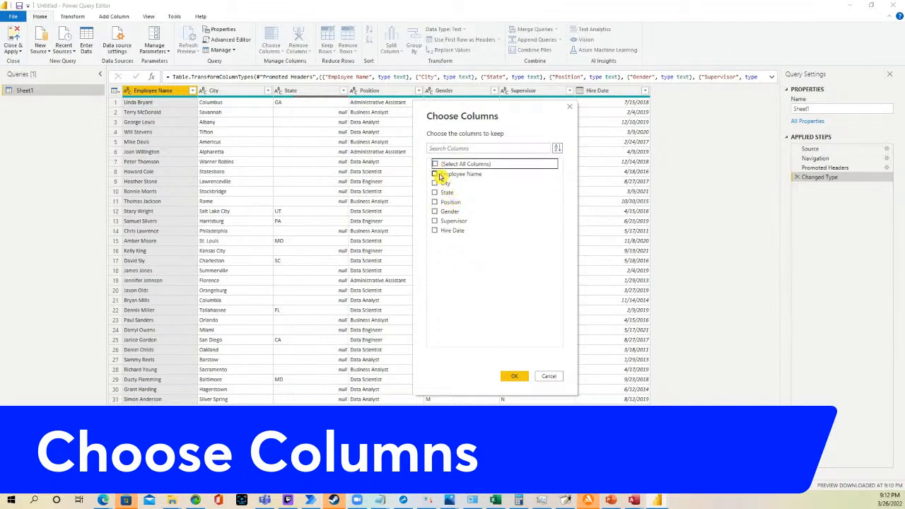
{"action": "left_click", "coordinate": [434, 174]}
{"action": "left_click", "coordinate": [435, 183]}
{"action": "left_click", "coordinate": [435, 193]}
{"action": "left_click", "coordinate": [434, 202]}
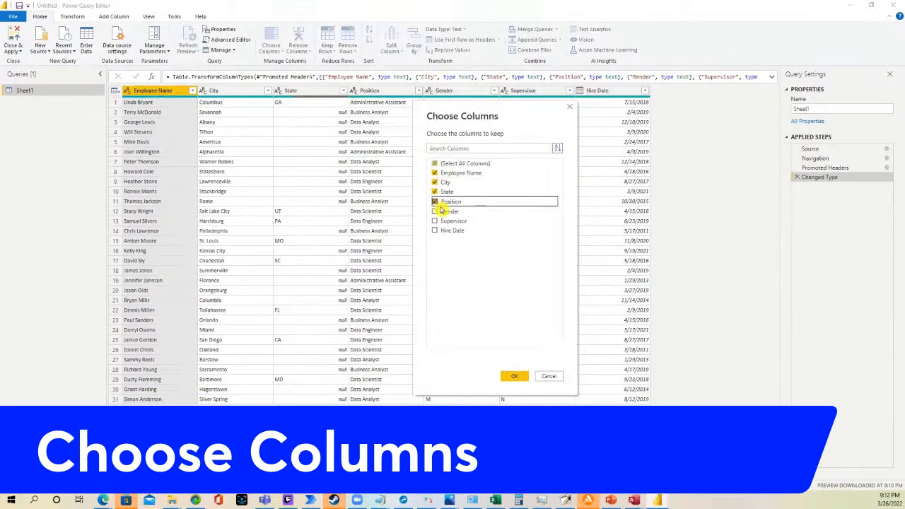
{"action": "left_click", "coordinate": [435, 231]}
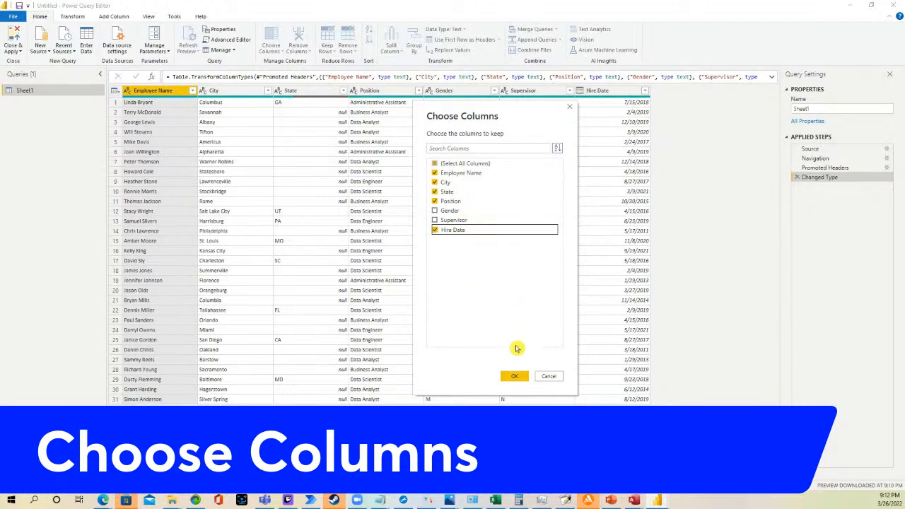
{"action": "left_click", "coordinate": [513, 376]}
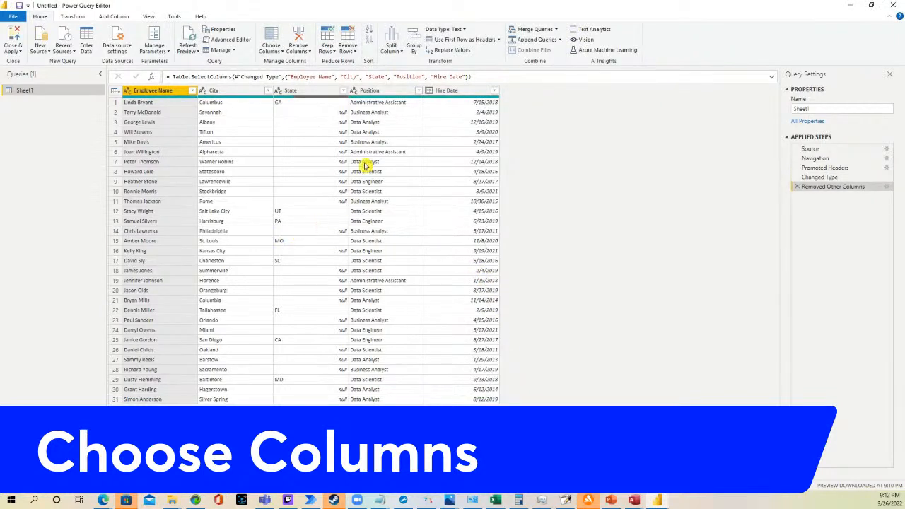
Rename the Sheet1 query as Employee.
{"action": "double_click", "coordinate": [32, 94]}
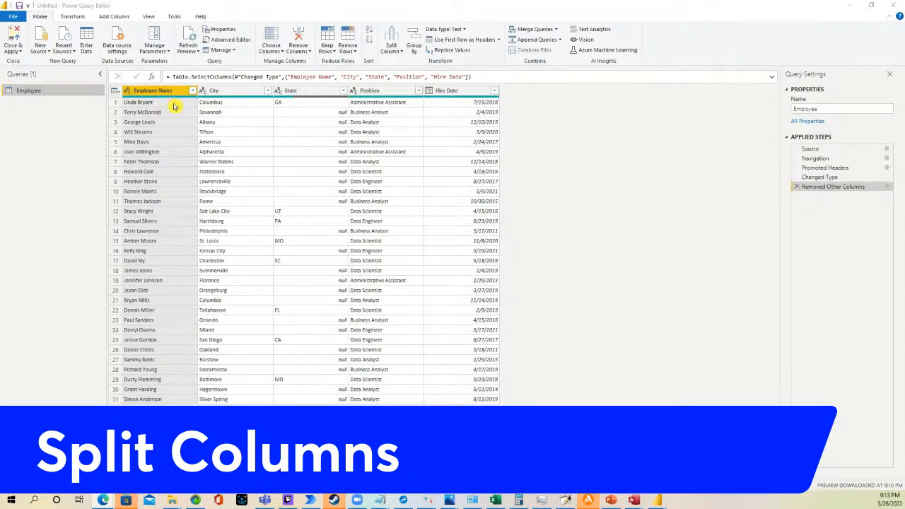
Split the Employee Name column by delimiter, using a space at each occurrence of the delimiter.
{"action": "left_click", "coordinate": [241, 91]}
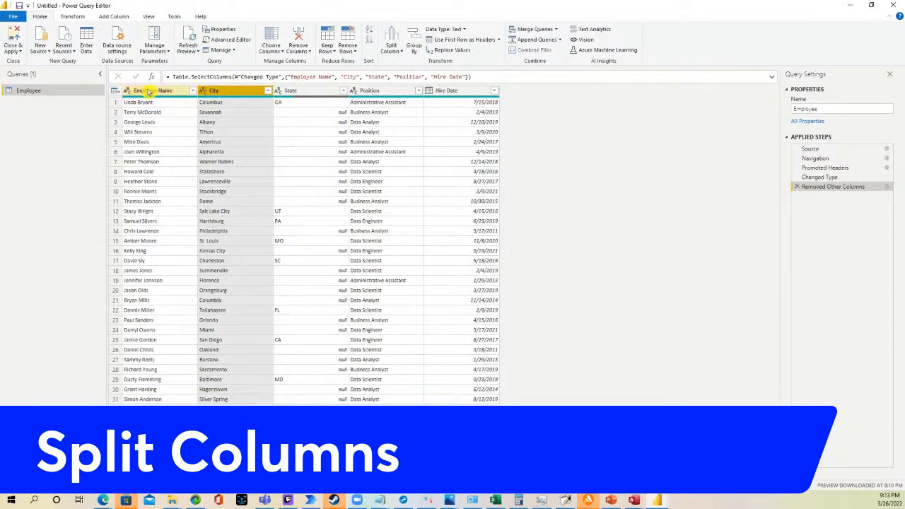
{"action": "left_click", "coordinate": [169, 92]}
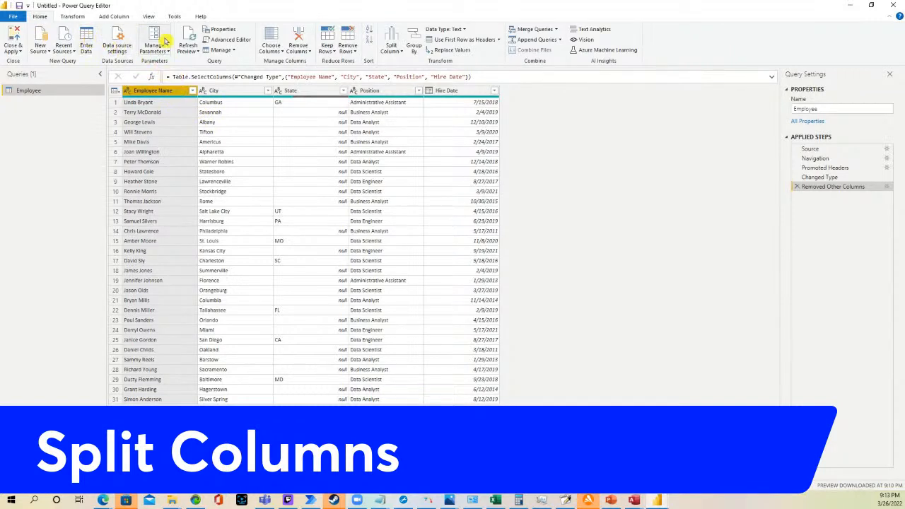
{"action": "left_click", "coordinate": [394, 53]}
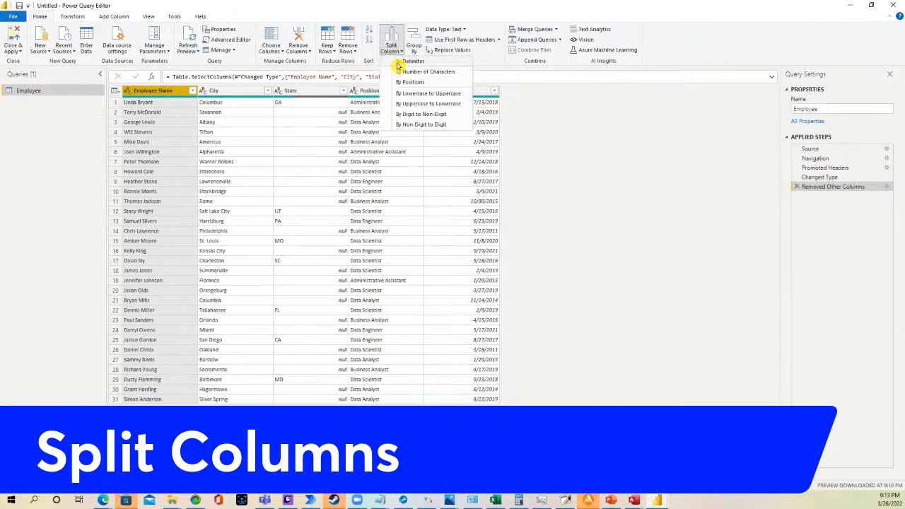
{"action": "left_click", "coordinate": [432, 61]}
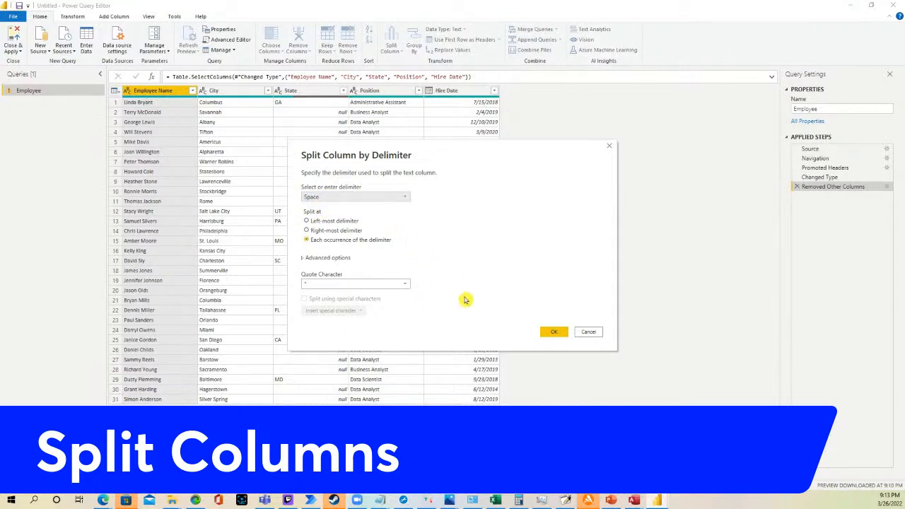
{"action": "left_click", "coordinate": [555, 336]}
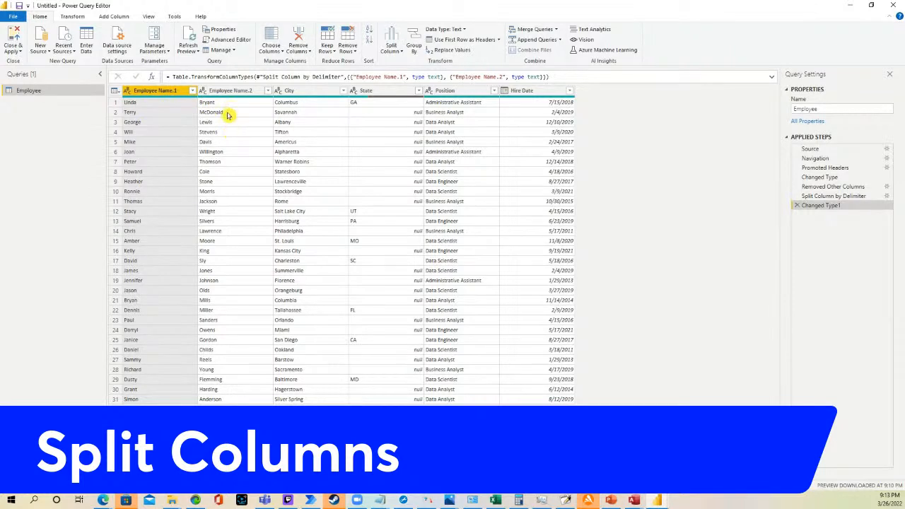
Rename the two split employee name columns as First Name and Last Name.
{"action": "double_click", "coordinate": [166, 91]}
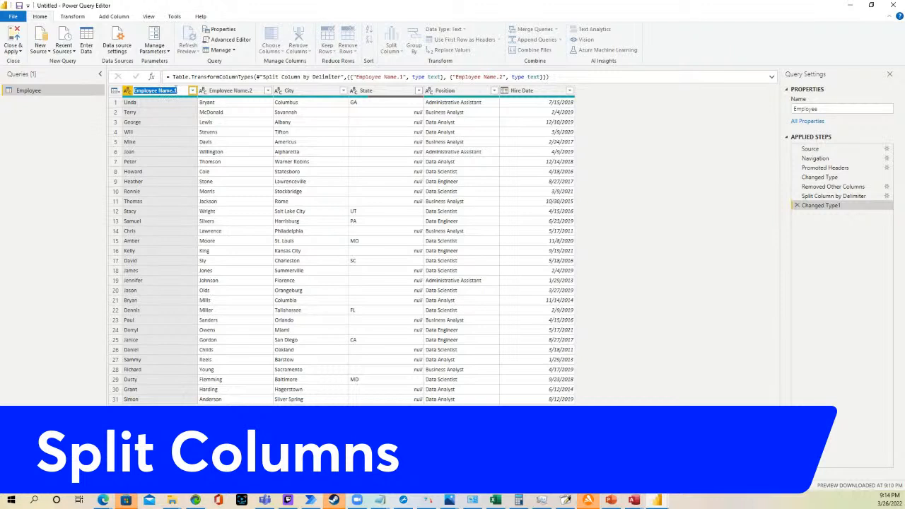
{"action": "type", "text": "First Name"}
{"action": "left_click", "coordinate": [242, 92]}
{"action": "double_click", "coordinate": [241, 91]}
{"action": "key", "text": "ctrl+a"}
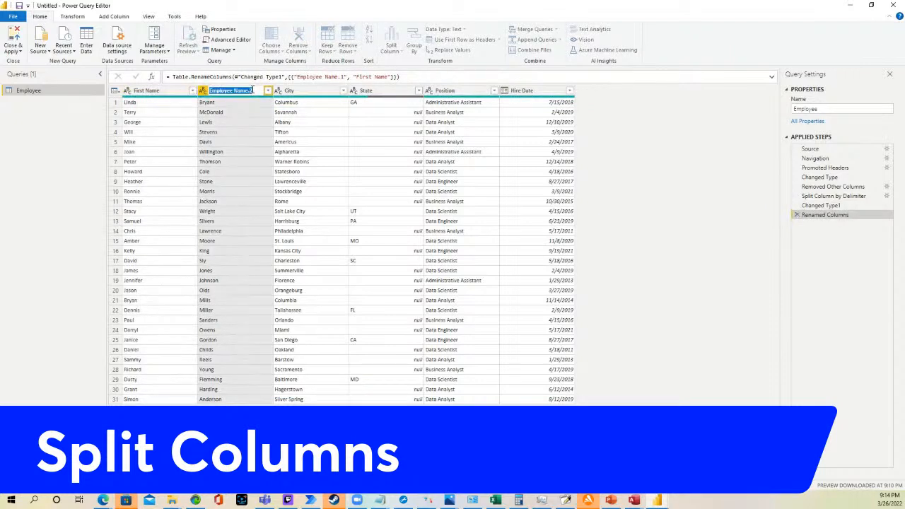
{"action": "type", "text": "L"}
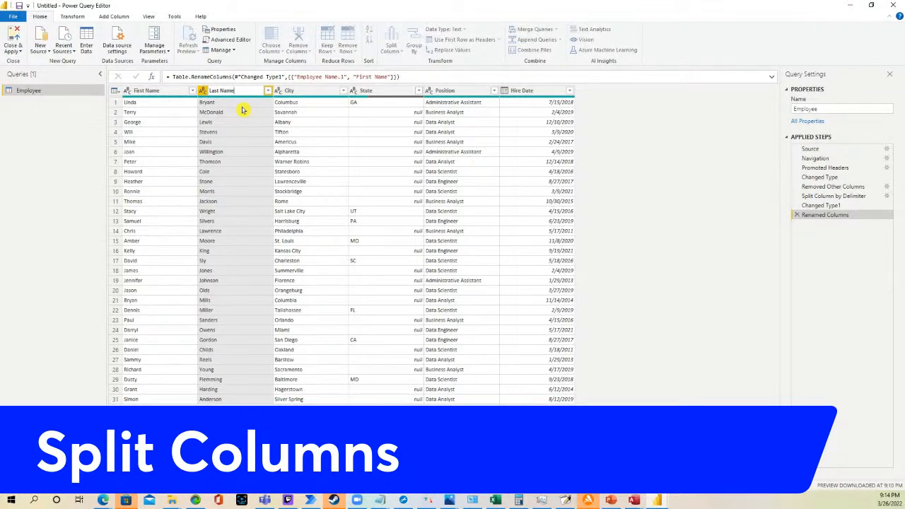
{"action": "type", "text": "ast Name"}
{"action": "key", "text": "Return"}
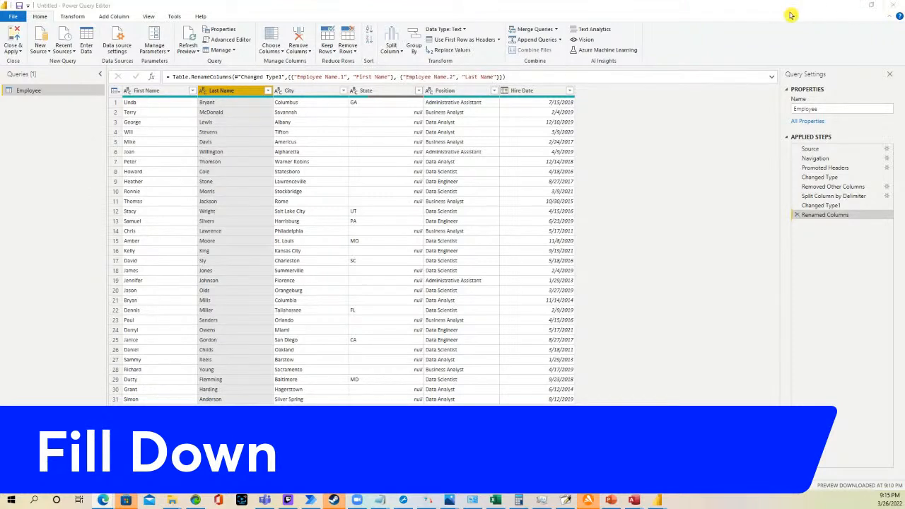
Fill the empty cells of the State column down with the state value above them.
{"action": "left_click", "coordinate": [420, 92]}
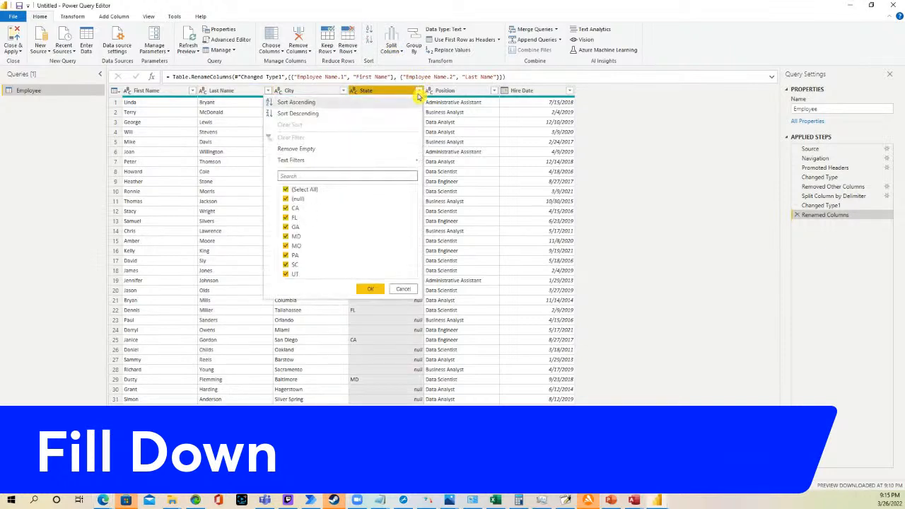
{"action": "left_click", "coordinate": [399, 90]}
{"action": "right_click", "coordinate": [399, 90]}
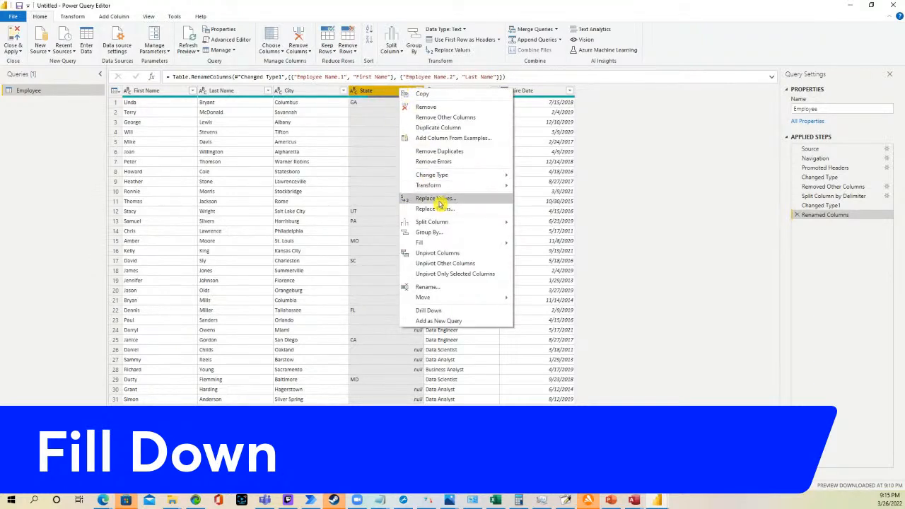
{"action": "mouse_move", "coordinate": [475, 244]}
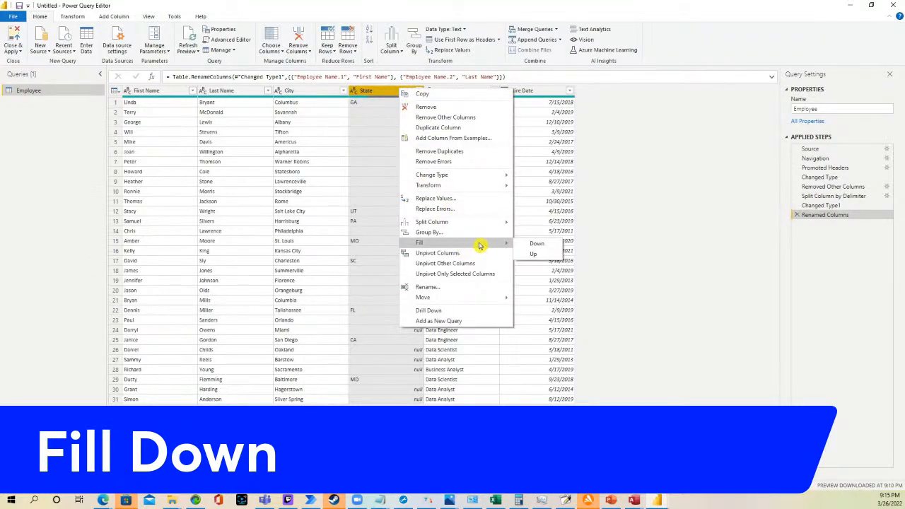
{"action": "left_click", "coordinate": [546, 247]}
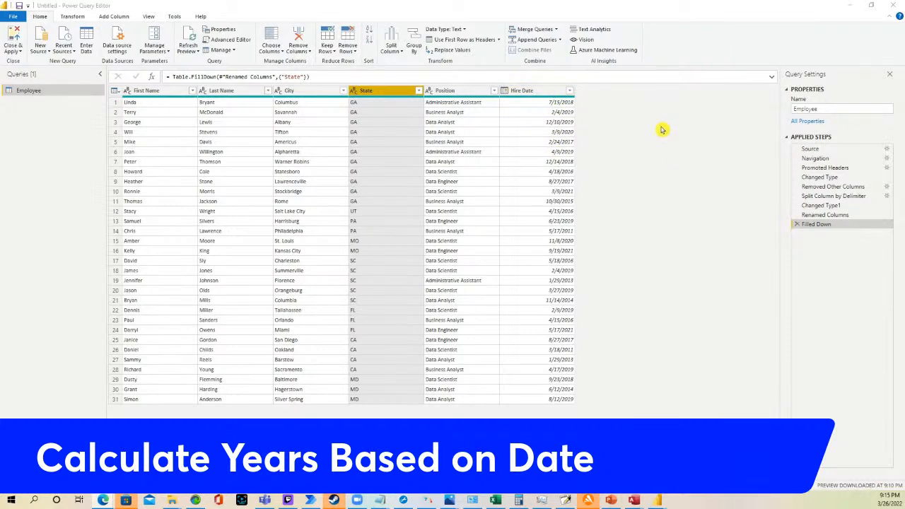
Duplicate the Hire Date column in the Employee query.
{"action": "left_click", "coordinate": [540, 90]}
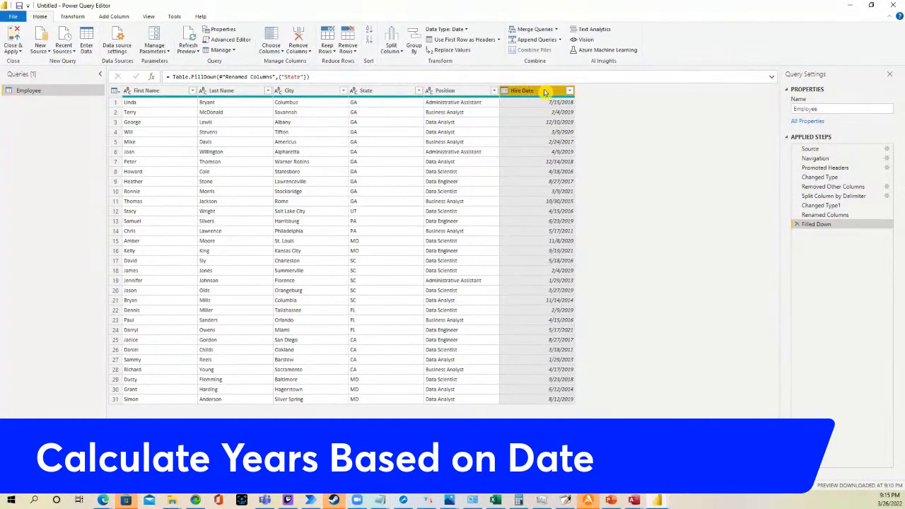
{"action": "right_click", "coordinate": [544, 92]}
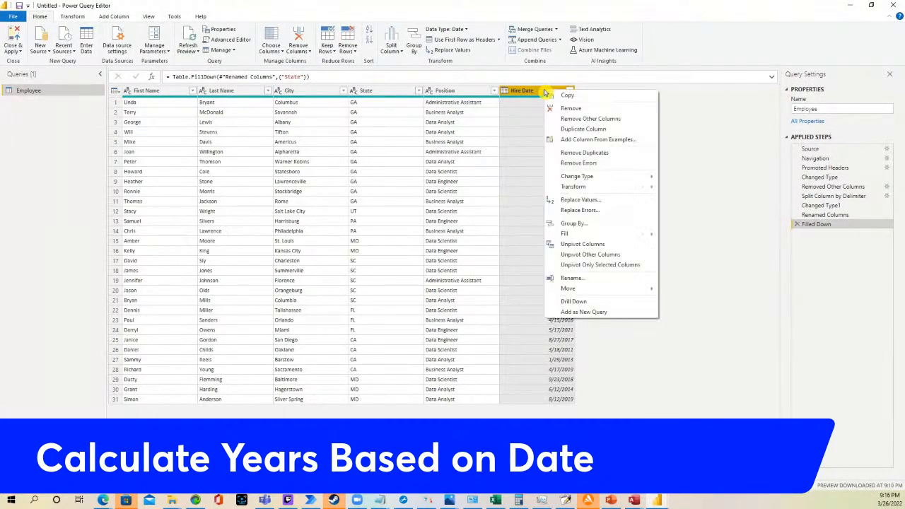
{"action": "left_click", "coordinate": [624, 131]}
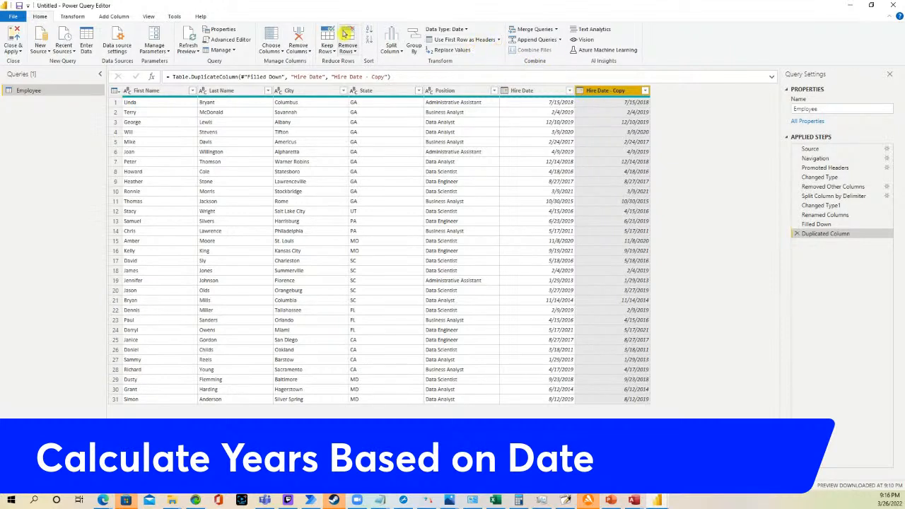
Convert the duplicated hire date column to an age and express that duration as total years.
{"action": "left_click", "coordinate": [72, 16]}
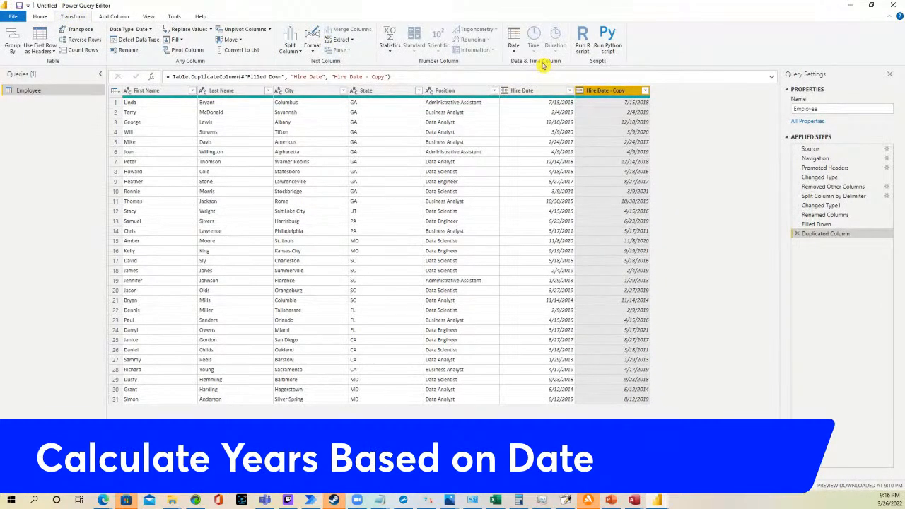
{"action": "left_click", "coordinate": [513, 47]}
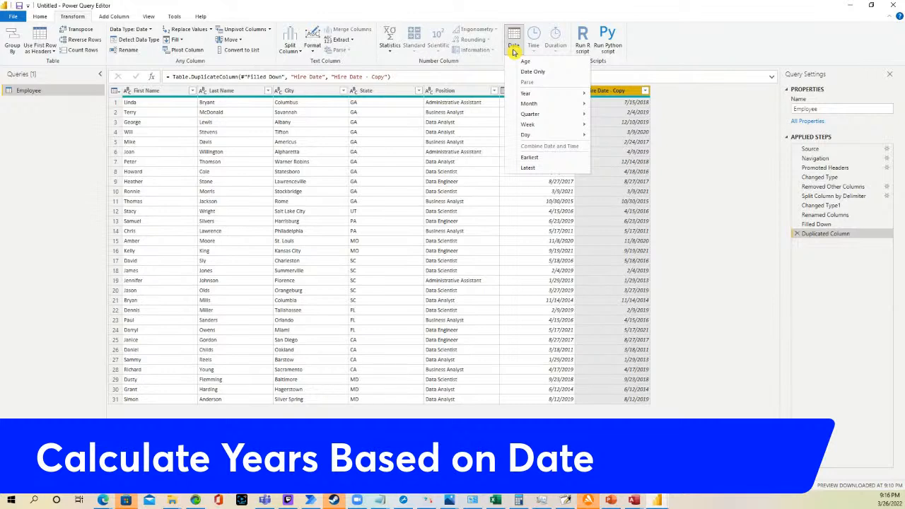
{"action": "left_click", "coordinate": [555, 63]}
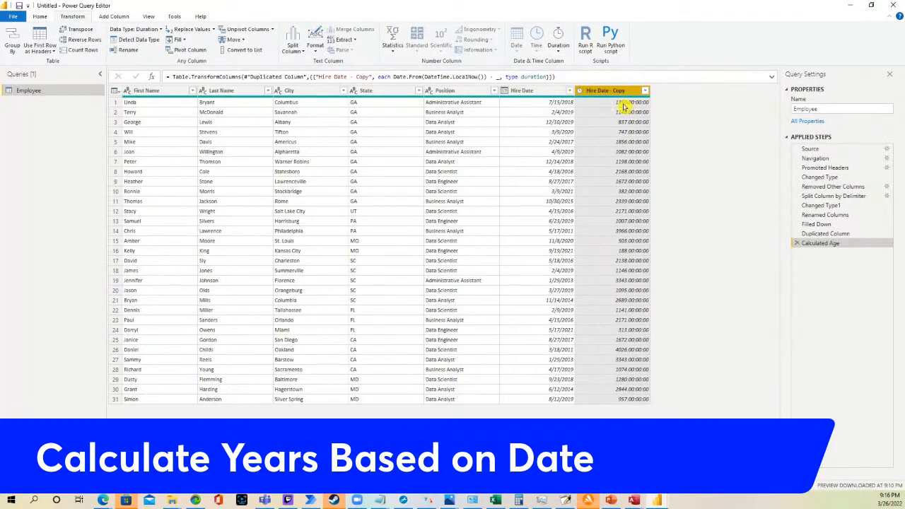
{"action": "left_click", "coordinate": [561, 51]}
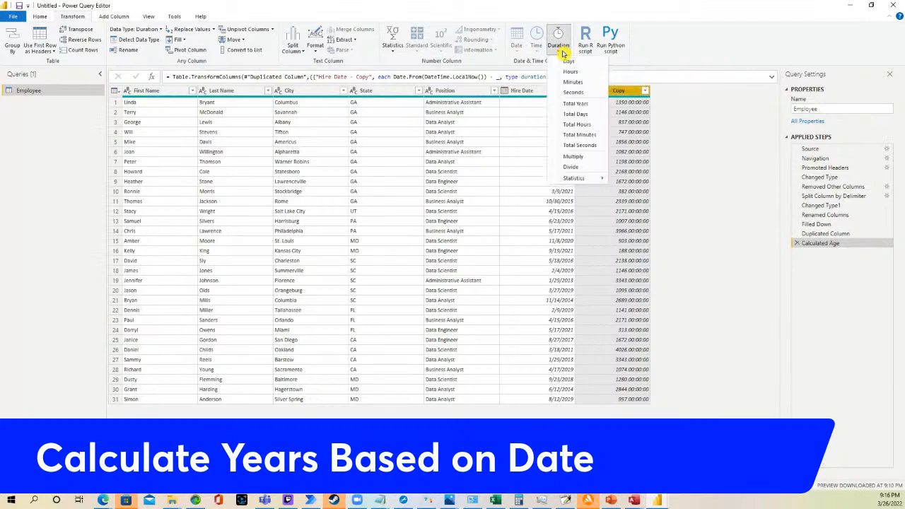
{"action": "left_click", "coordinate": [560, 104]}
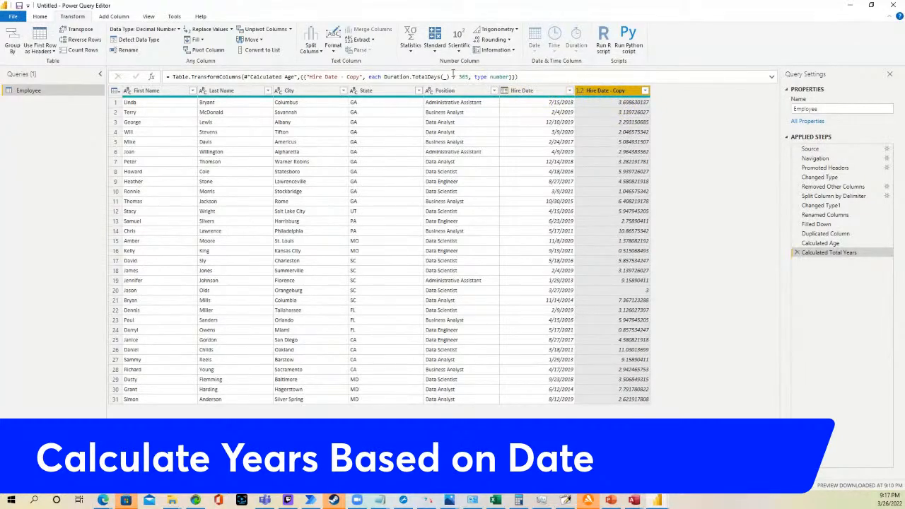
Round down the values in the duplicated hire date column and rename it Total Years.
{"action": "left_click", "coordinate": [503, 41]}
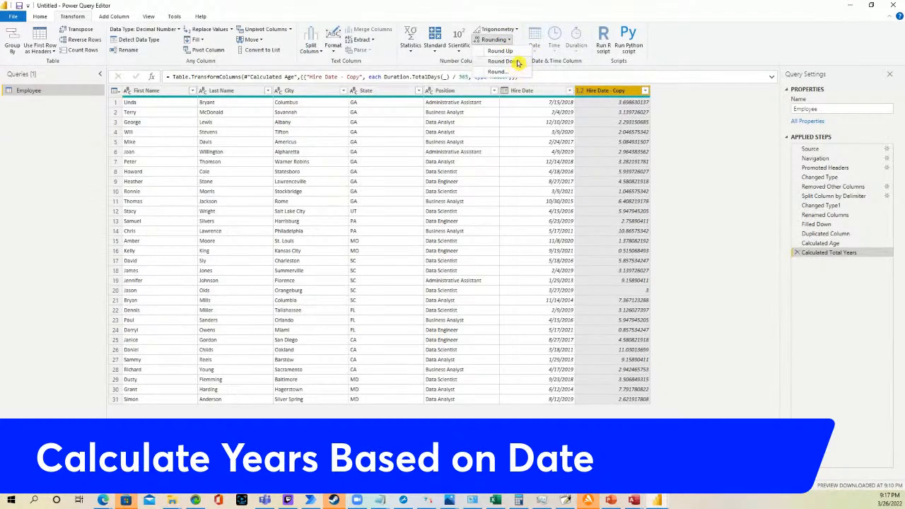
{"action": "left_click", "coordinate": [502, 62]}
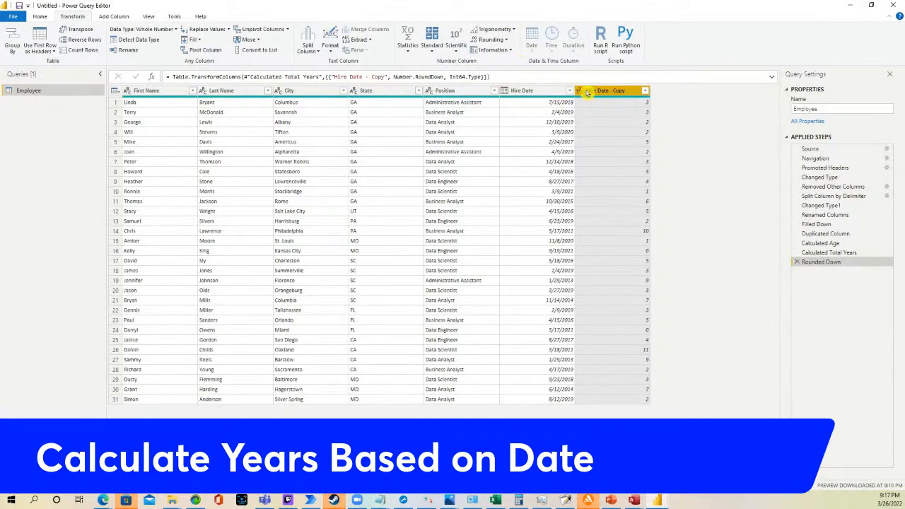
{"action": "double_click", "coordinate": [612, 90]}
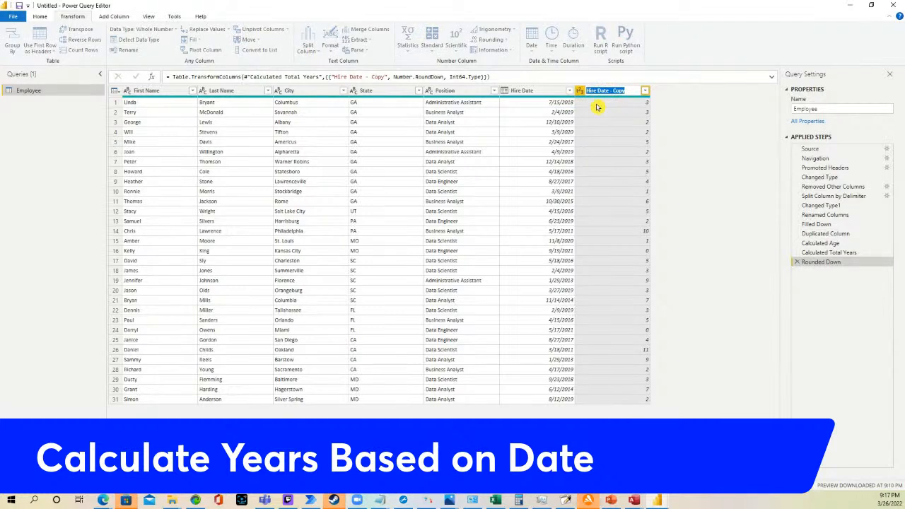
{"action": "type", "text": "T"}
{"action": "key", "text": "Return"}
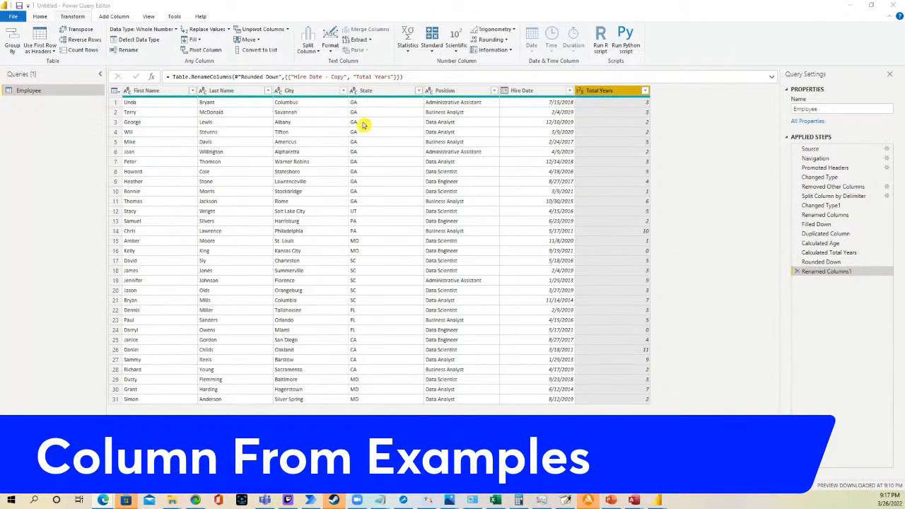
Start a column from examples based on the selected City and State columns and name it Location.
{"action": "left_click", "coordinate": [327, 90]}
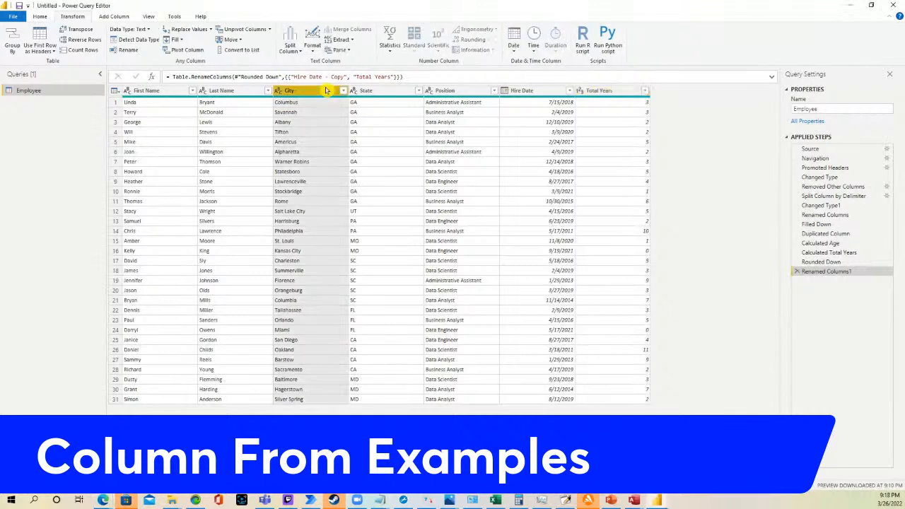
{"action": "left_click", "coordinate": [367, 92]}
{"action": "left_click", "coordinate": [346, 91]}
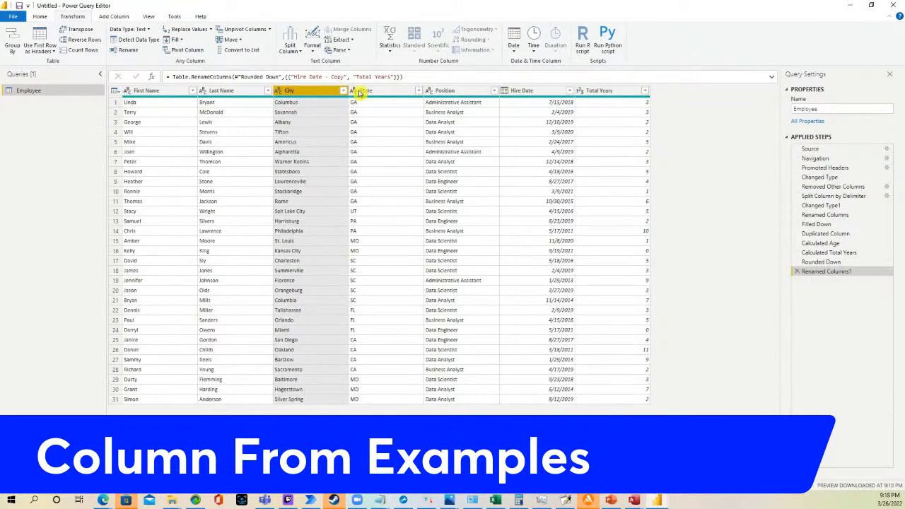
{"action": "left_click", "coordinate": [362, 90], "text": "ctrl"}
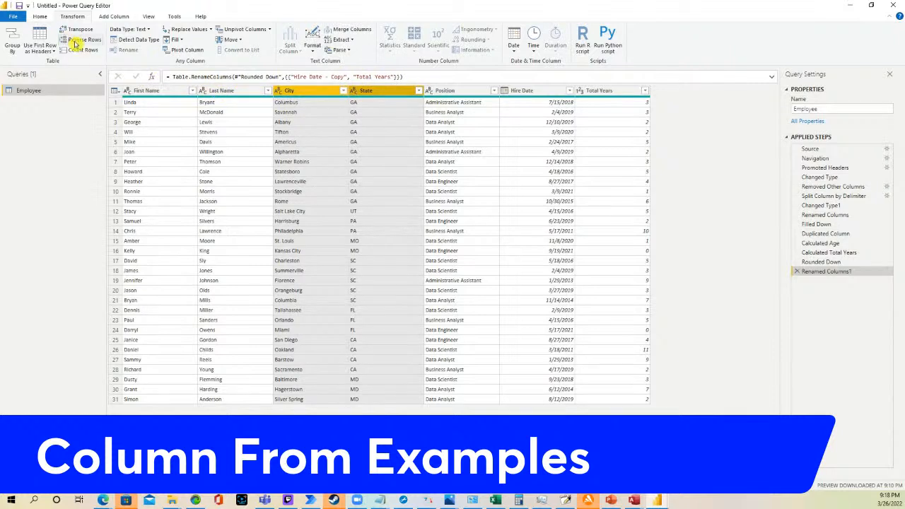
{"action": "left_click", "coordinate": [117, 17]}
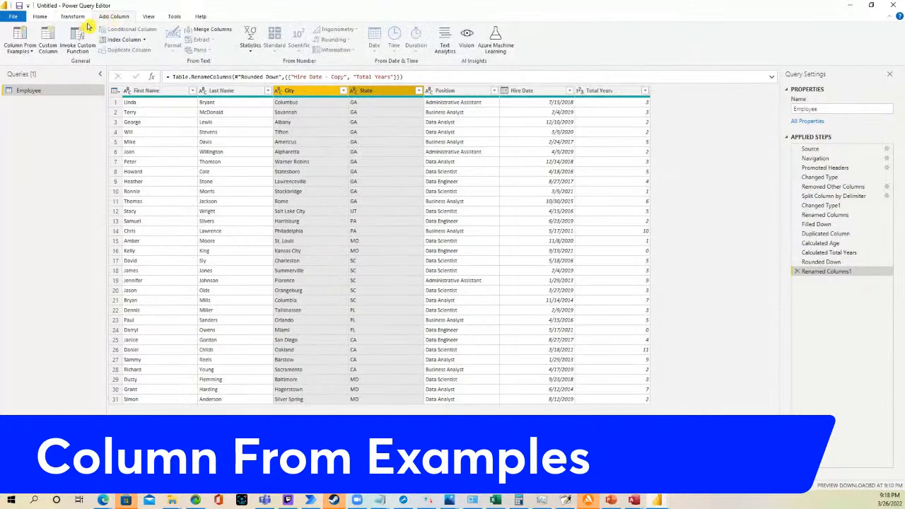
{"action": "left_click", "coordinate": [31, 52]}
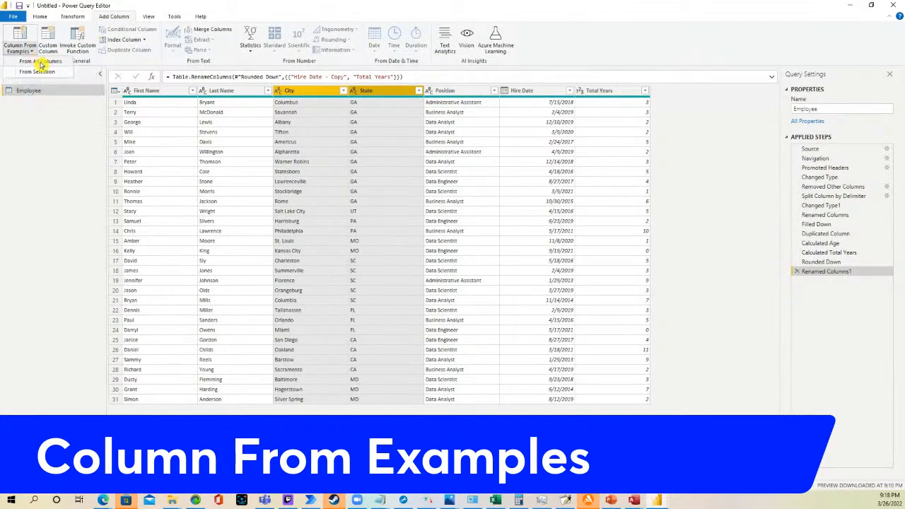
{"action": "left_click", "coordinate": [35, 74]}
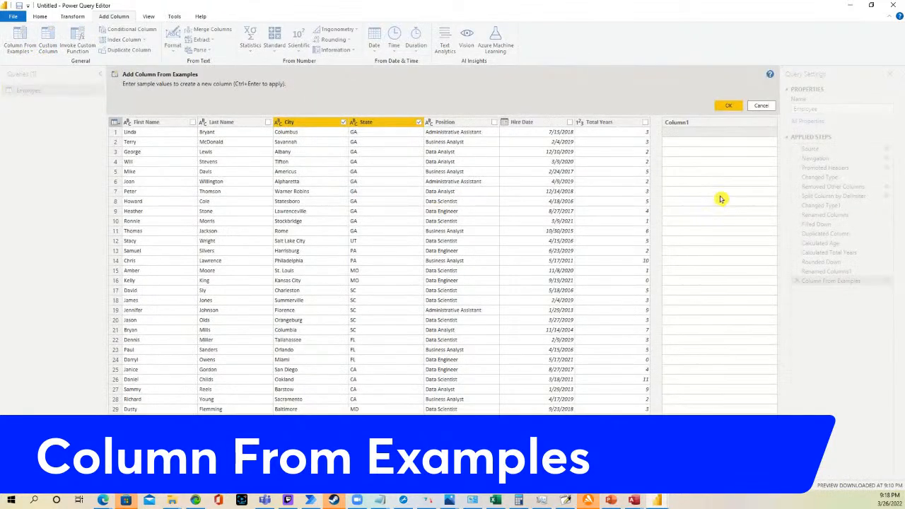
{"action": "left_click", "coordinate": [693, 125]}
{"action": "double_click", "coordinate": [694, 125]}
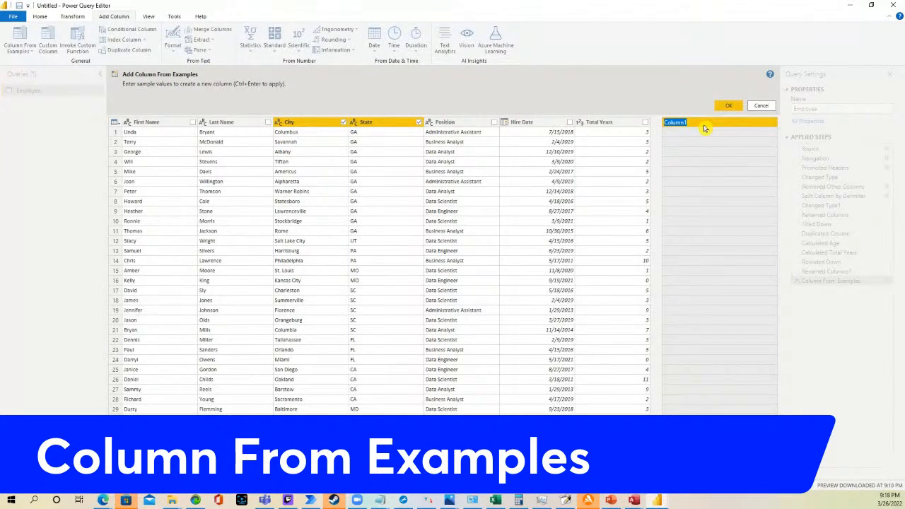
{"action": "type", "text": "Location"}
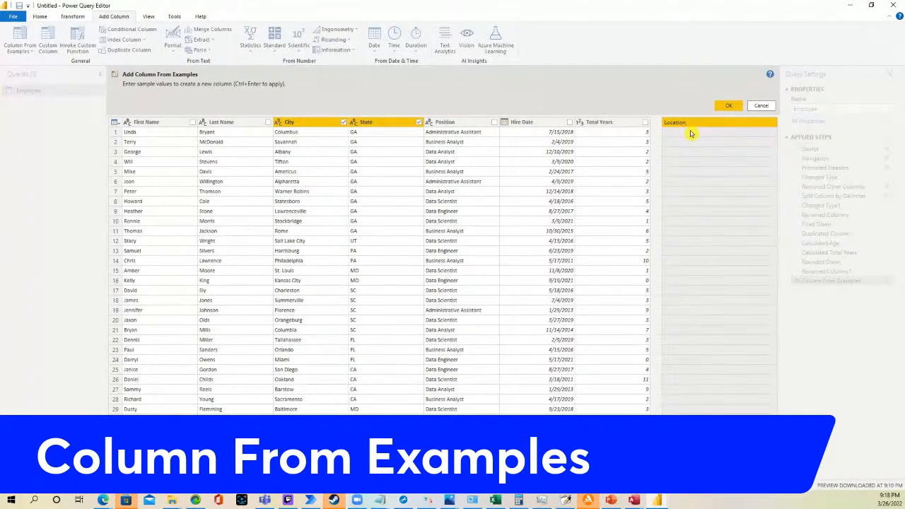
Enter "Columbus, GA" as the first-row example for the Location column and add the column.
{"action": "left_click", "coordinate": [691, 134]}
{"action": "left_click", "coordinate": [691, 134]}
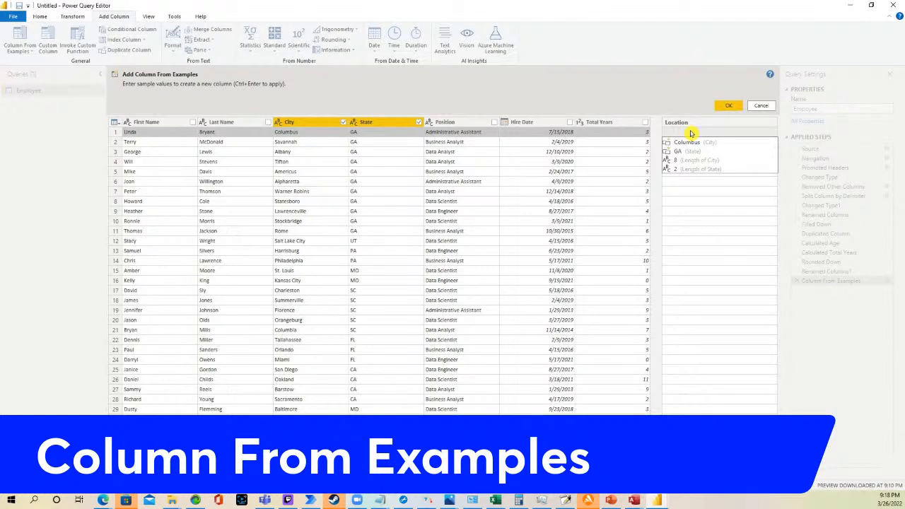
{"action": "type", "text": "C"}
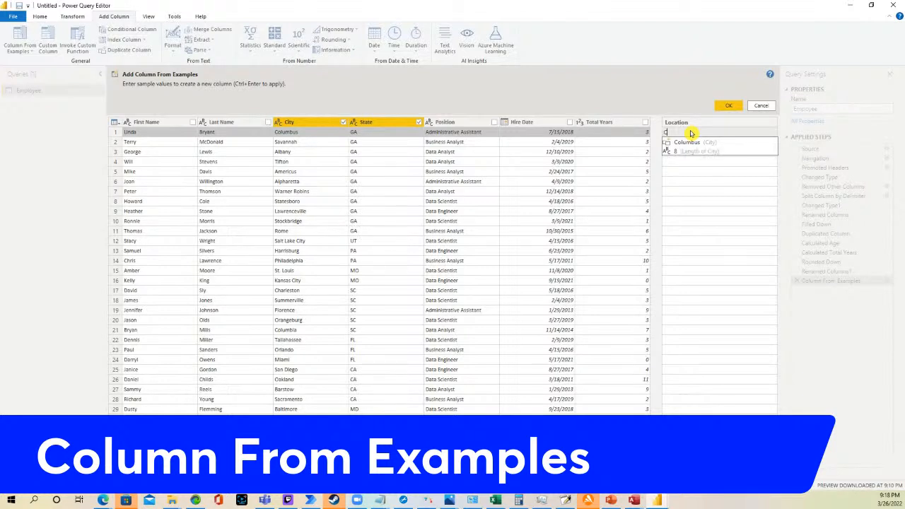
{"action": "type", "text": "ou"}
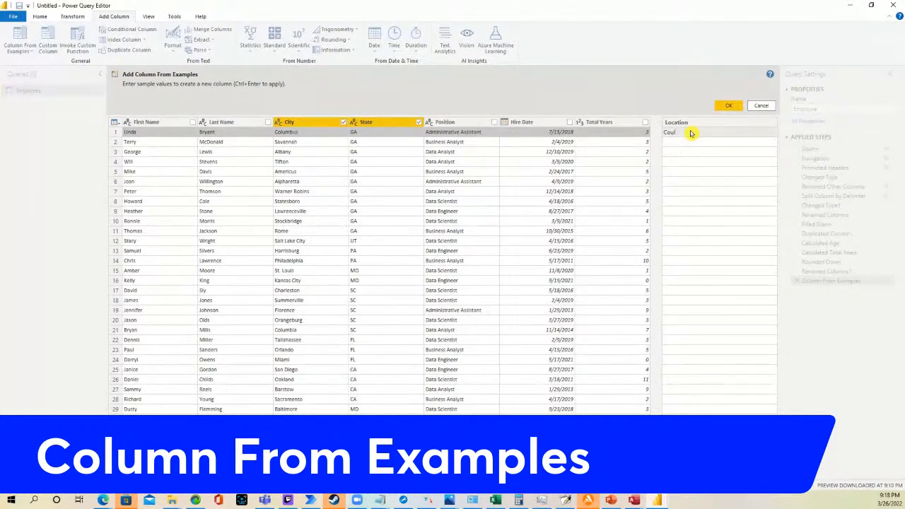
{"action": "key", "text": "BackSpace"}
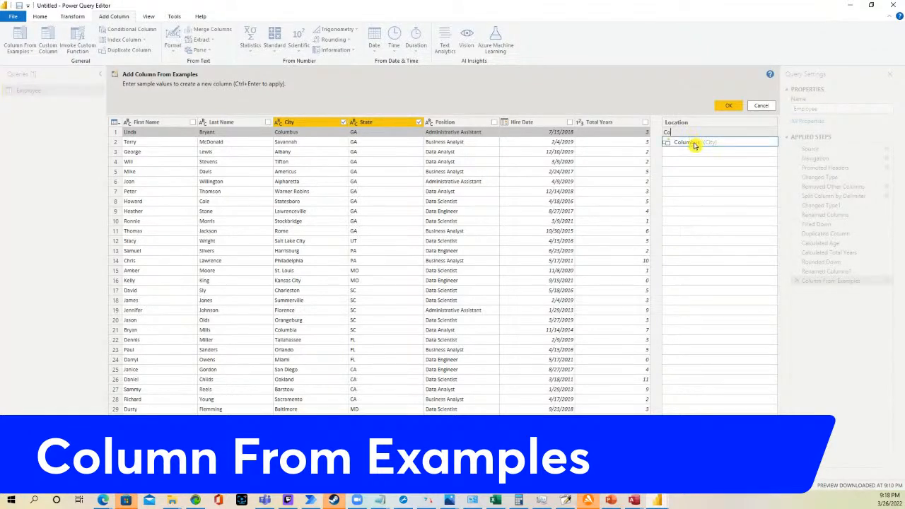
{"action": "left_click", "coordinate": [693, 143]}
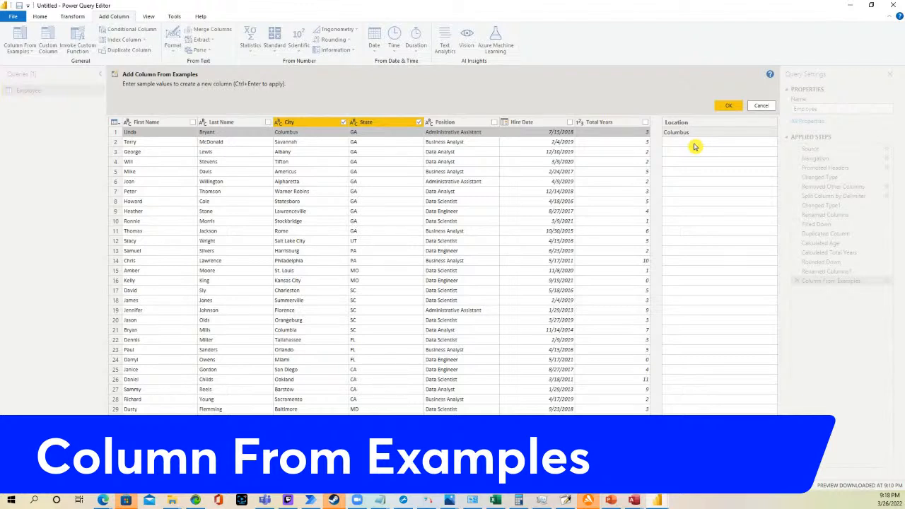
{"action": "type", "text": "GA"}
{"action": "key", "text": "Return"}
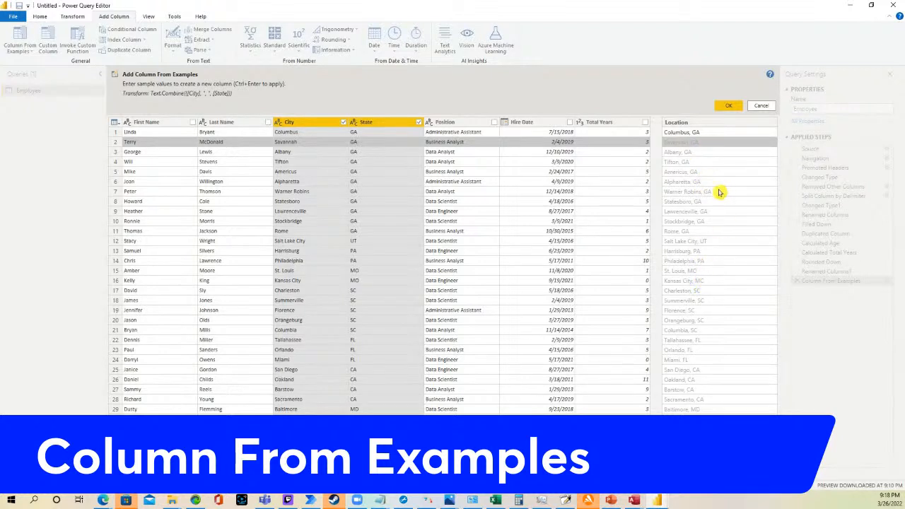
{"action": "left_click", "coordinate": [725, 105]}
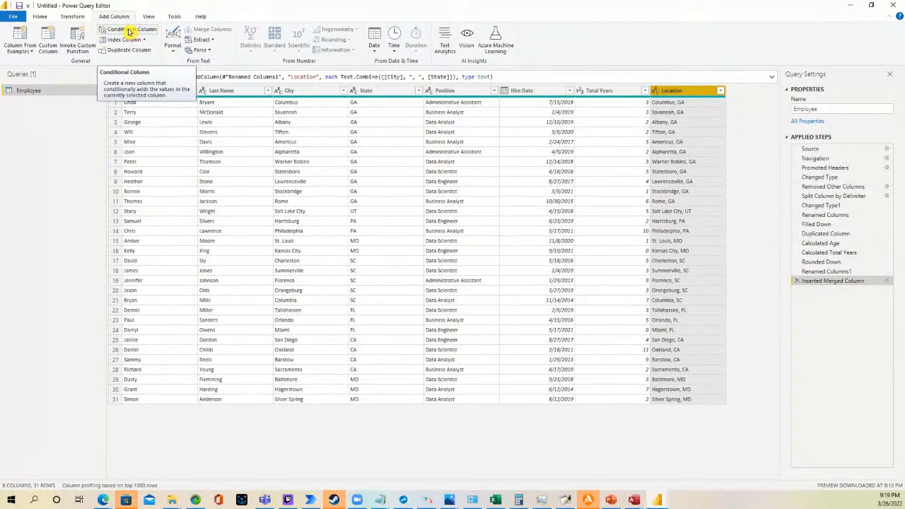
Start a conditional column named Region.
{"action": "left_click", "coordinate": [129, 32]}
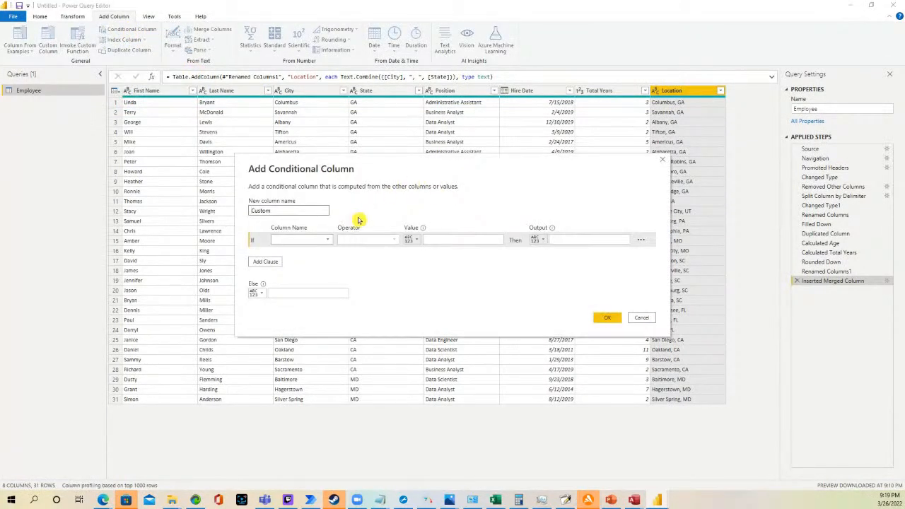
{"action": "left_click_drag", "start_coordinate": [277, 210], "coordinate": [224, 210]}
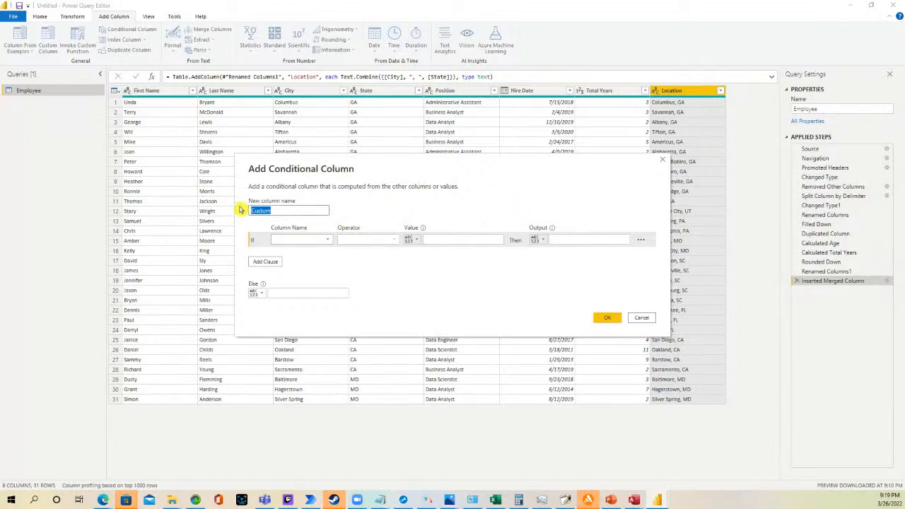
{"action": "type", "text": "Region"}
Define the first Region clause so that State equals SC outputs South.
{"action": "left_click", "coordinate": [331, 242]}
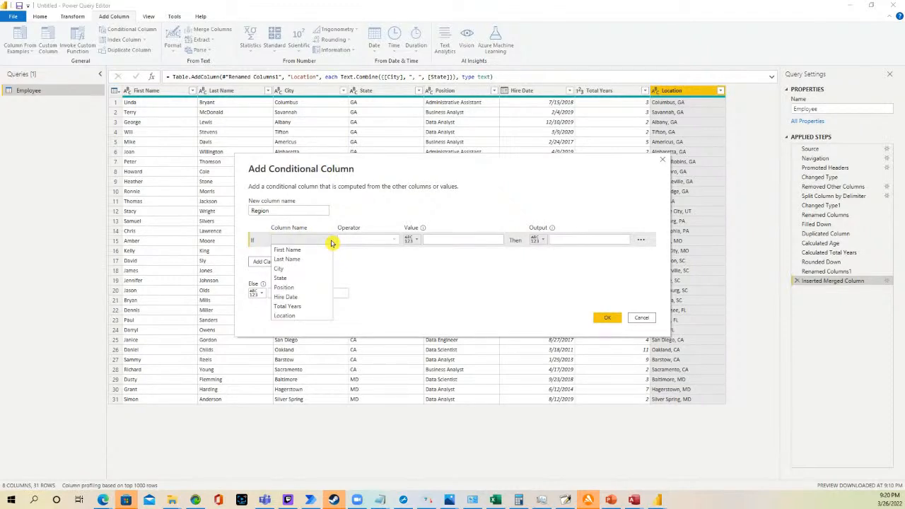
{"action": "left_click", "coordinate": [312, 278]}
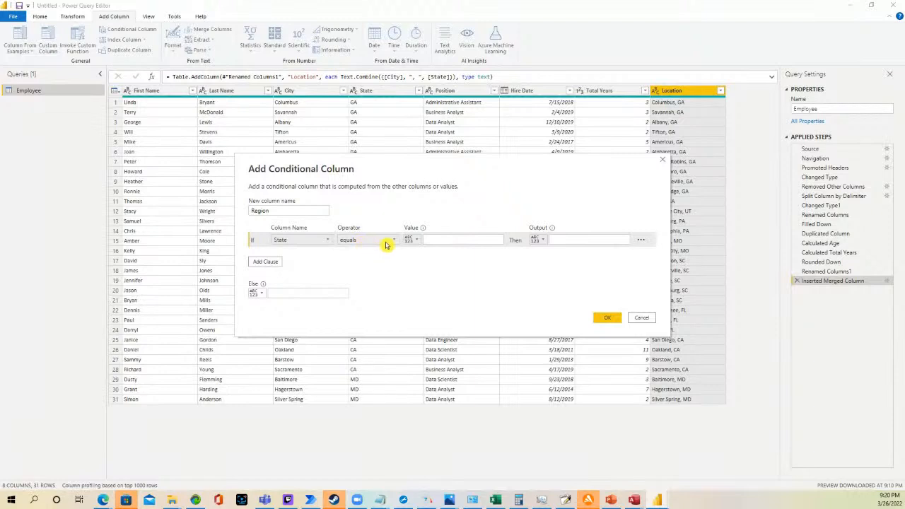
{"action": "left_click", "coordinate": [435, 240]}
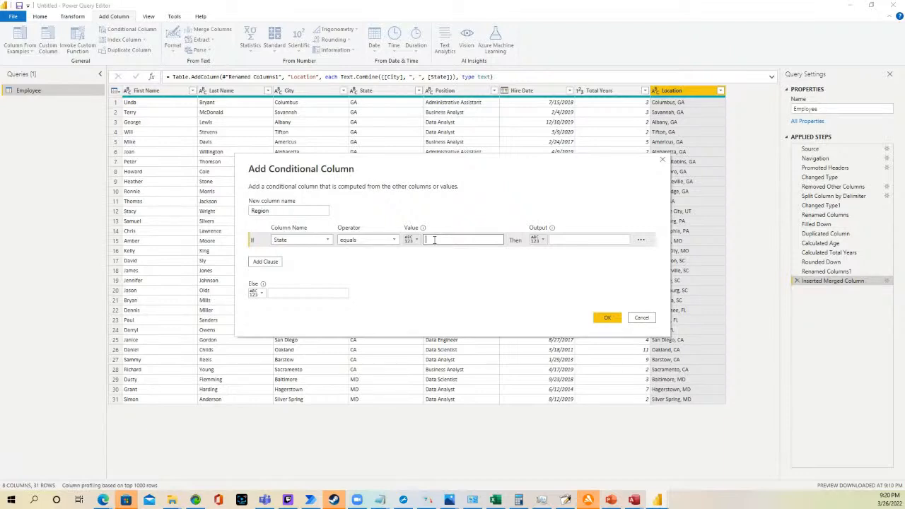
{"action": "type", "text": "SC"}
{"action": "left_click", "coordinate": [599, 241]}
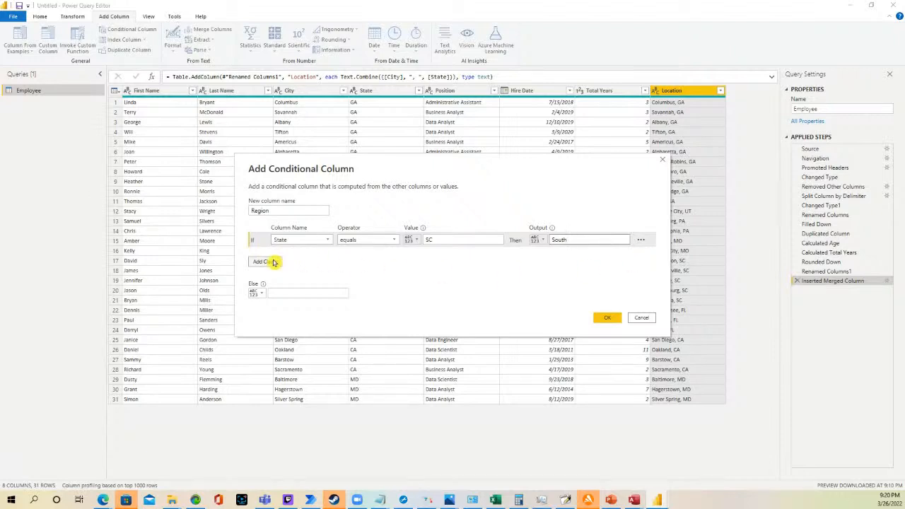
{"action": "left_click", "coordinate": [640, 240]}
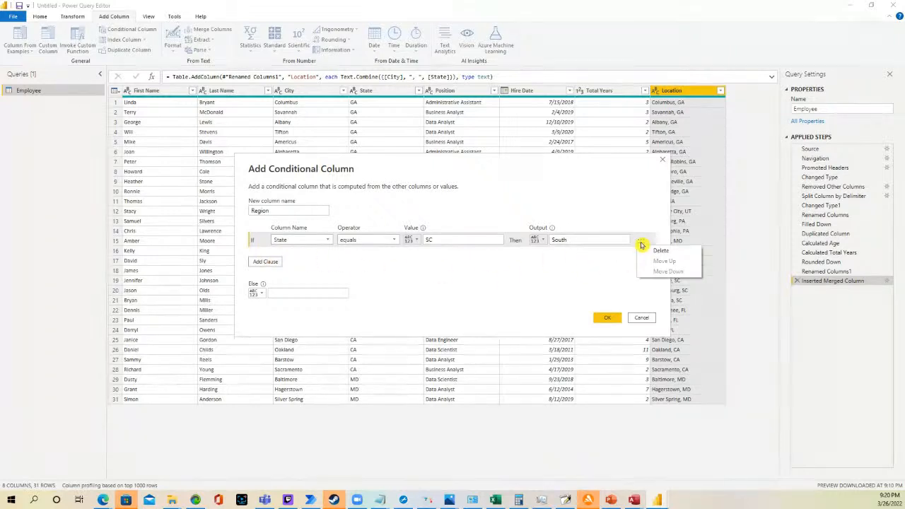
Add an Else If clause to Region so that State equals GA outputs South.
{"action": "left_click", "coordinate": [263, 261]}
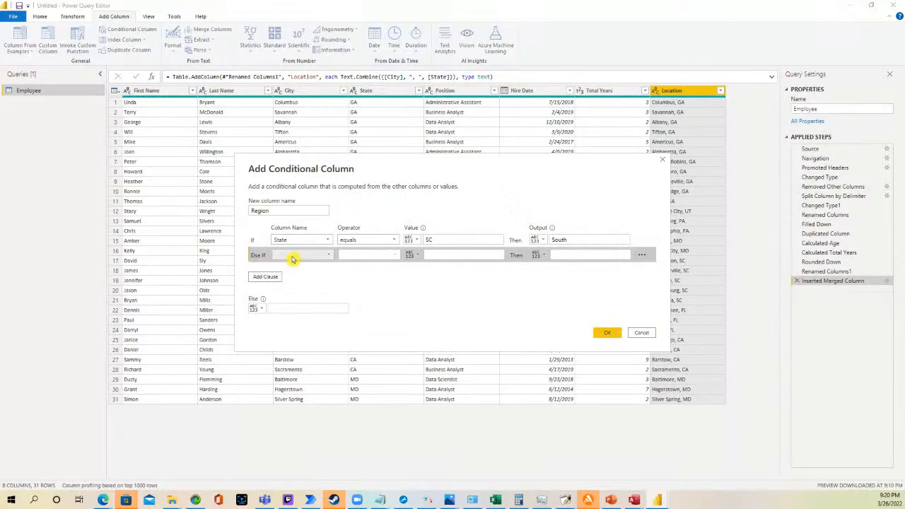
{"action": "left_click", "coordinate": [332, 255]}
{"action": "left_click", "coordinate": [311, 295]}
{"action": "left_click", "coordinate": [450, 256]}
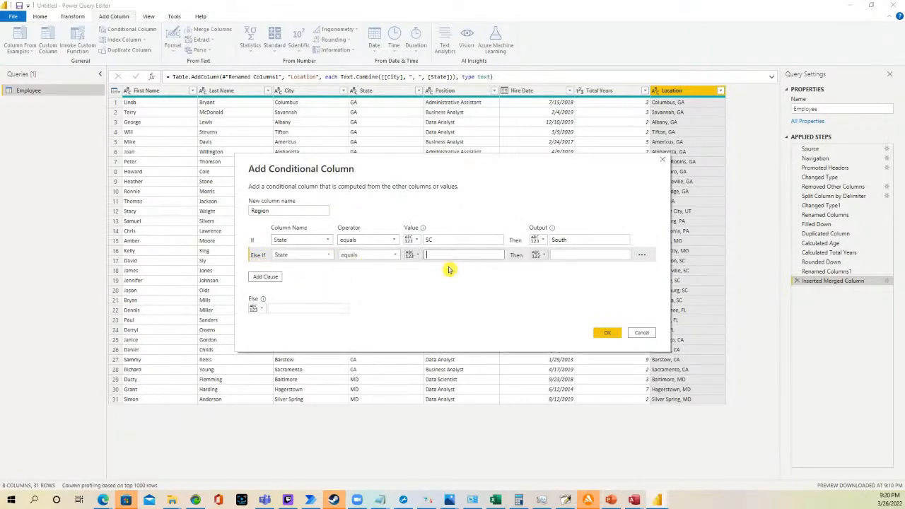
{"action": "left_click", "coordinate": [562, 255]}
{"action": "type", "text": "South"}
Add an Else If clause to Region so that State equals FL outputs South.
{"action": "left_click", "coordinate": [256, 279]}
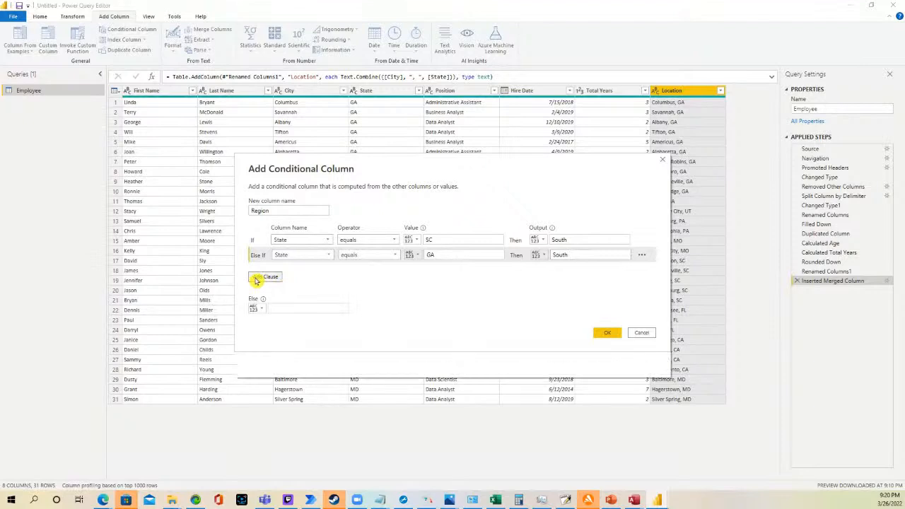
{"action": "left_click", "coordinate": [302, 271]}
{"action": "left_click", "coordinate": [296, 310]}
{"action": "left_click", "coordinate": [444, 270]}
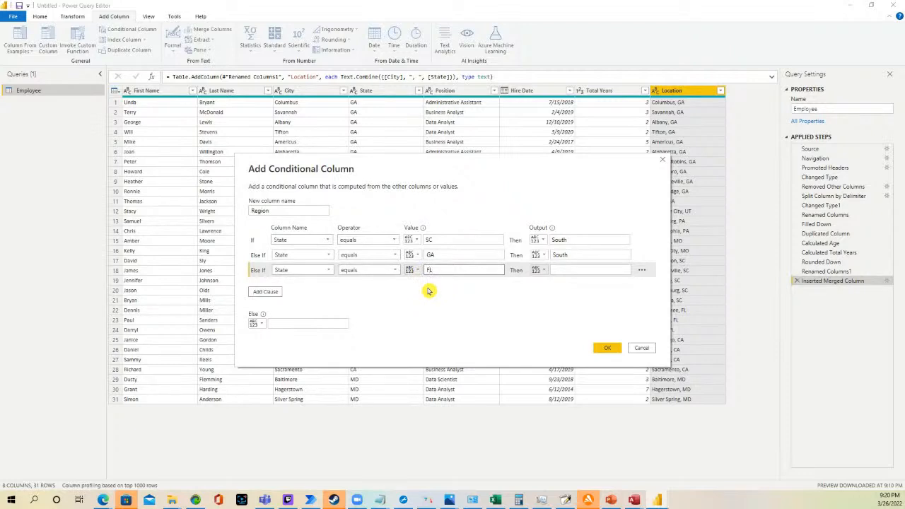
{"action": "left_click", "coordinate": [569, 271]}
{"action": "type", "text": "Sotu"}
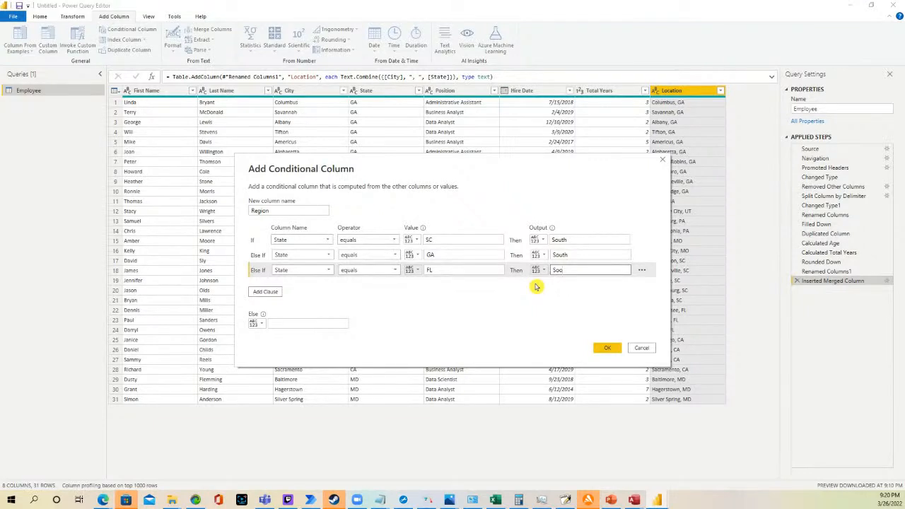
{"action": "key", "text": "BackSpace"}
Add an Else If clause to Region so that State equals UT outputs West.
{"action": "left_click", "coordinate": [272, 292]}
{"action": "left_click", "coordinate": [320, 286]}
{"action": "left_click", "coordinate": [303, 320]}
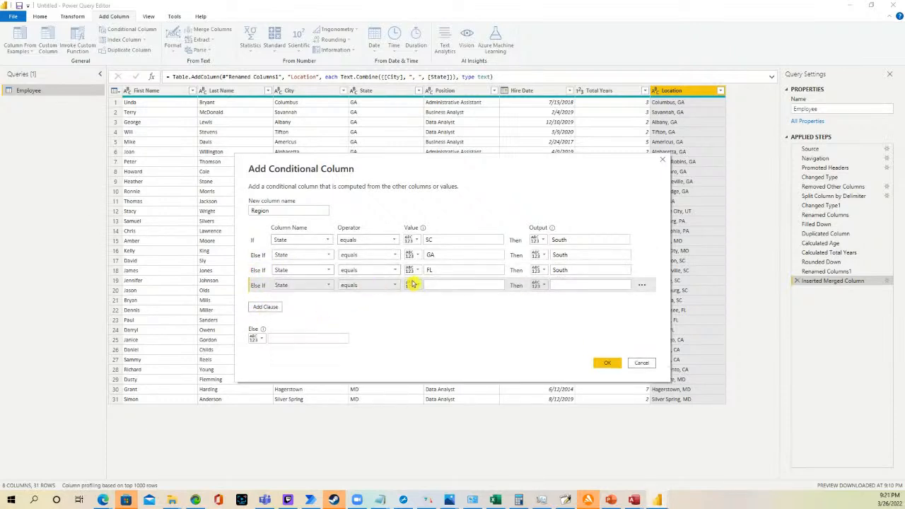
{"action": "left_click", "coordinate": [443, 284]}
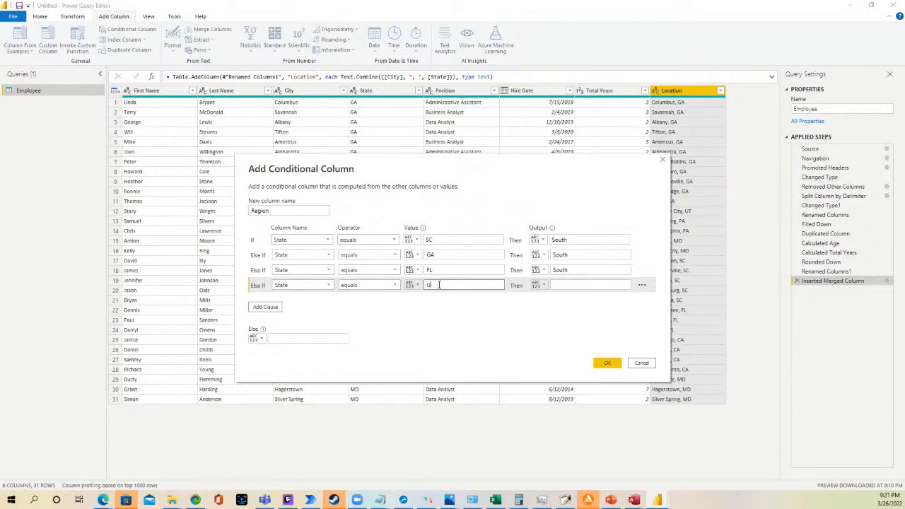
{"action": "left_click", "coordinate": [590, 285]}
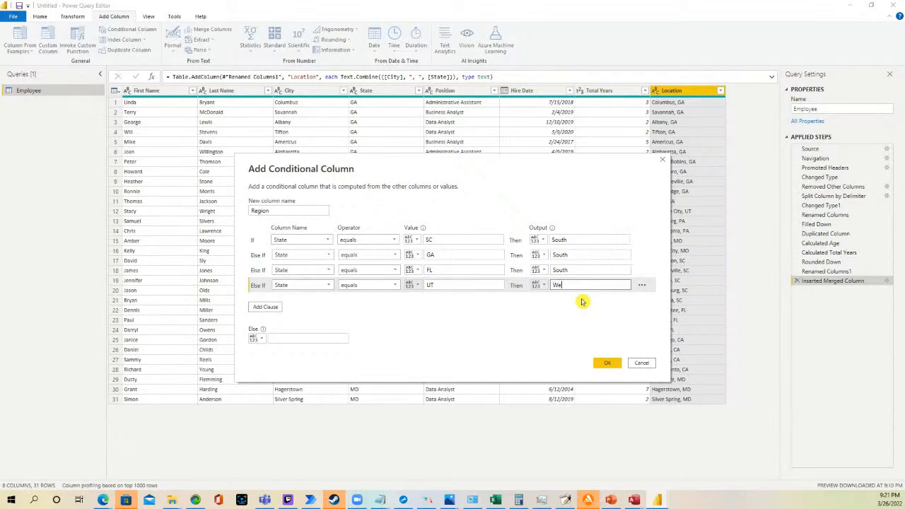
Add an Else If clause to Region so that State equals CA outputs West.
{"action": "left_click", "coordinate": [265, 306]}
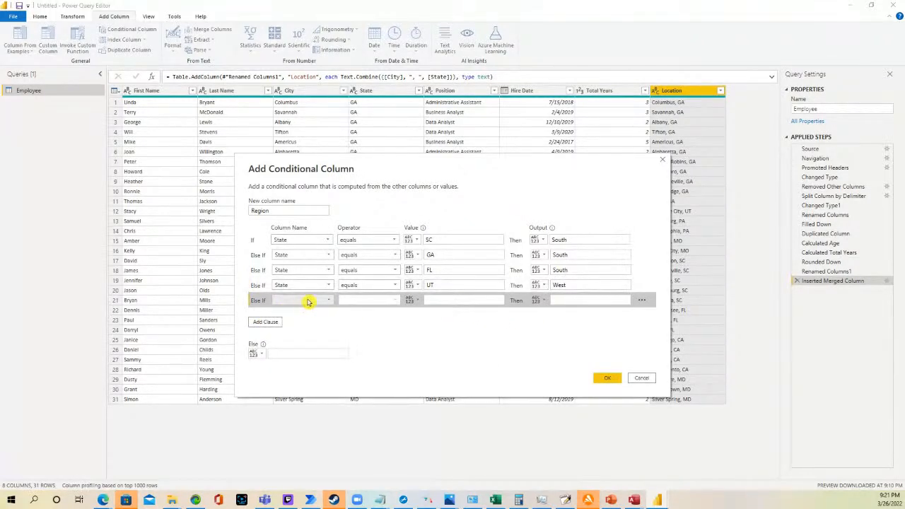
{"action": "left_click", "coordinate": [304, 304]}
{"action": "left_click", "coordinate": [299, 336]}
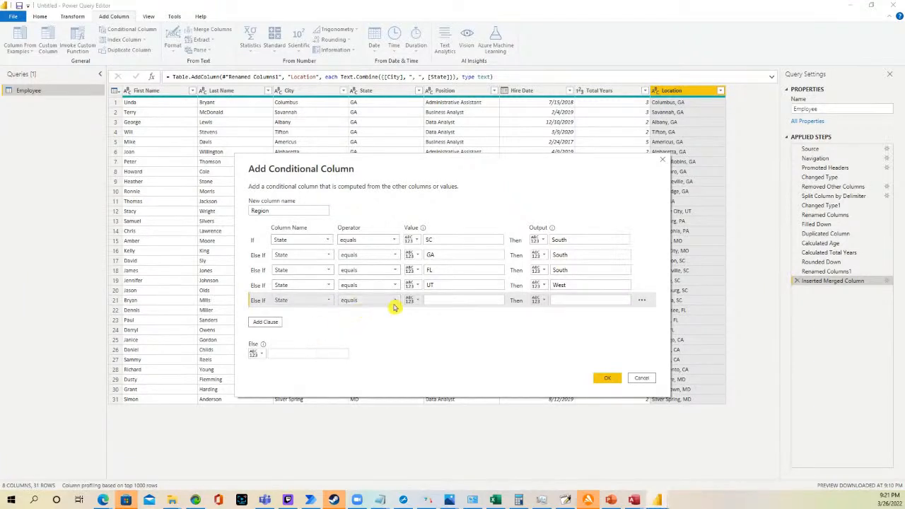
{"action": "left_click", "coordinate": [454, 299]}
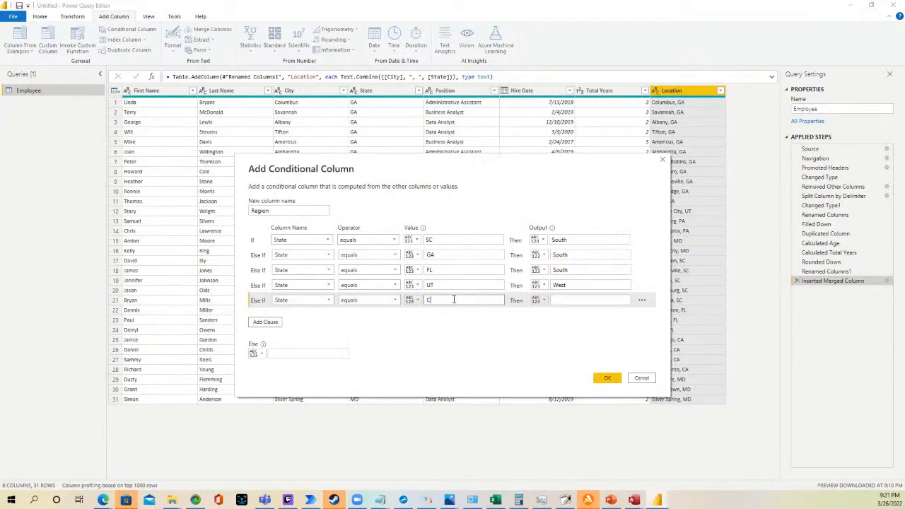
{"action": "left_click", "coordinate": [559, 300]}
{"action": "type", "text": "West"}
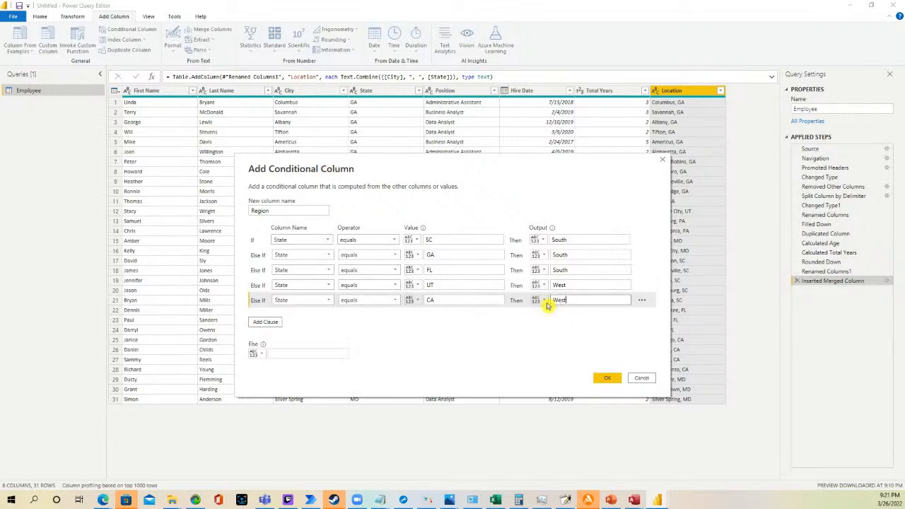
Add an Else If clause to Region so that State equals PA outputs North.
{"action": "left_click", "coordinate": [268, 323]}
{"action": "left_click", "coordinate": [297, 315]}
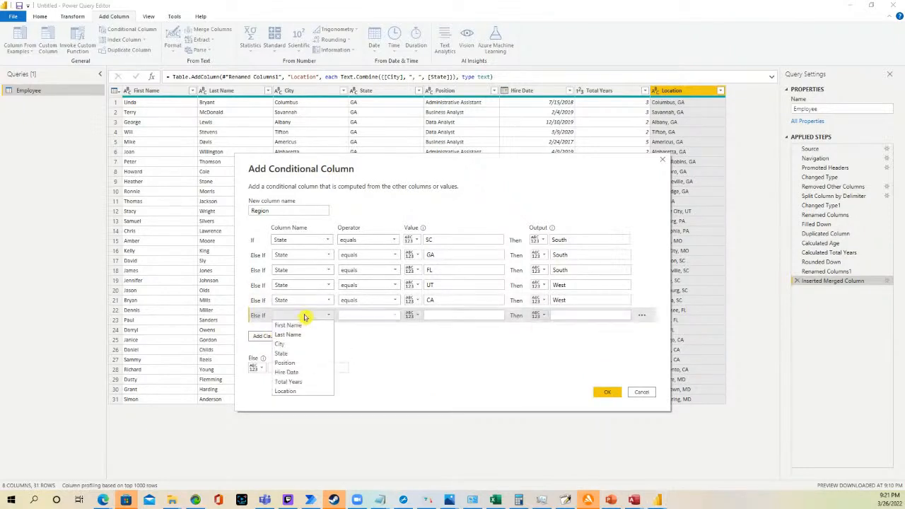
{"action": "left_click", "coordinate": [294, 354]}
{"action": "left_click", "coordinate": [437, 314]}
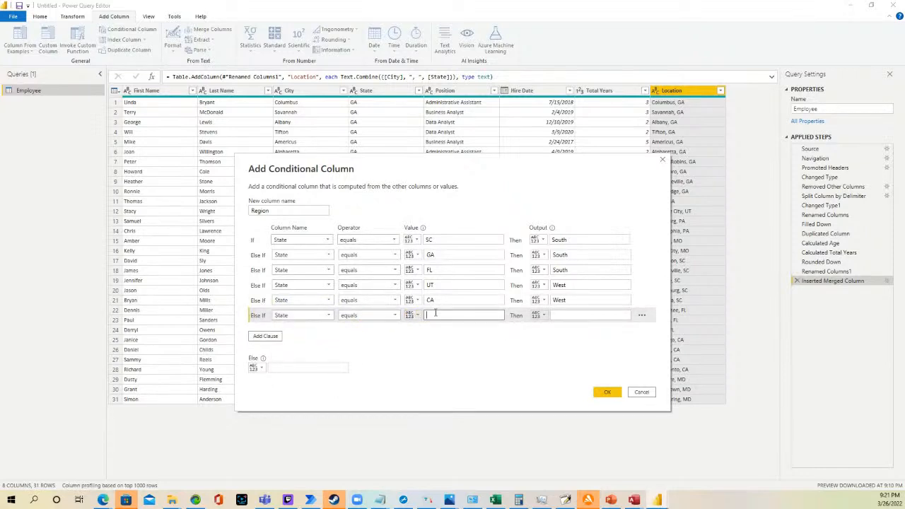
{"action": "type", "text": "PA"}
{"action": "left_click", "coordinate": [555, 315]}
{"action": "type", "text": "North"}
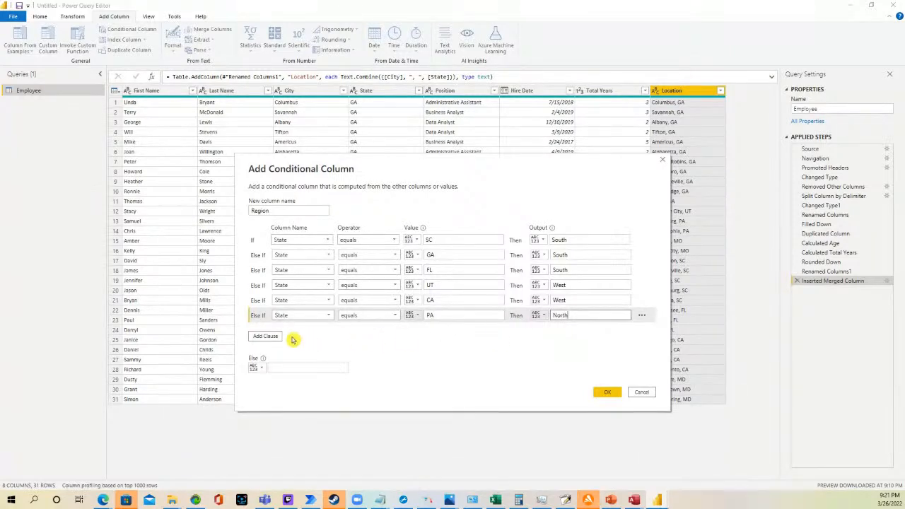
Add an Else If clause so that State equals MD outputs North, and create the Region column.
{"action": "left_click", "coordinate": [267, 336]}
{"action": "left_click", "coordinate": [303, 321]}
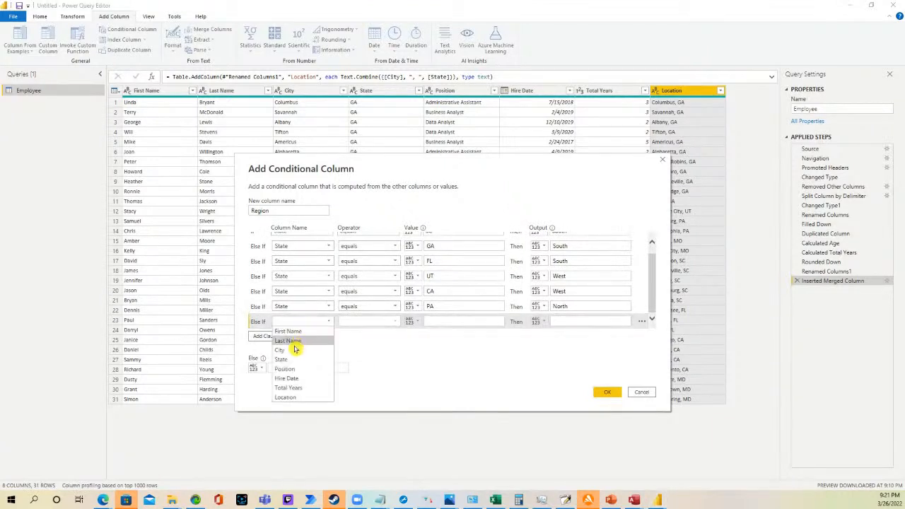
{"action": "left_click", "coordinate": [294, 359]}
{"action": "left_click", "coordinate": [432, 322]}
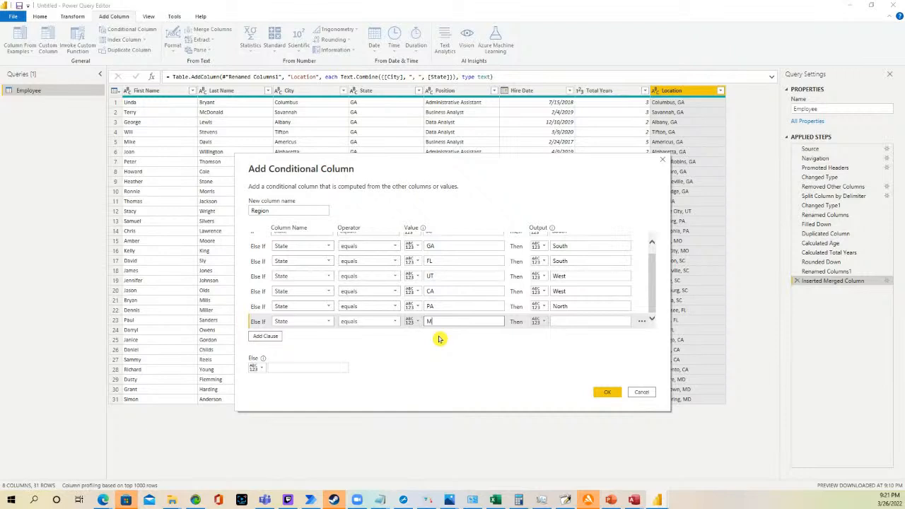
{"action": "left_click", "coordinate": [568, 322]}
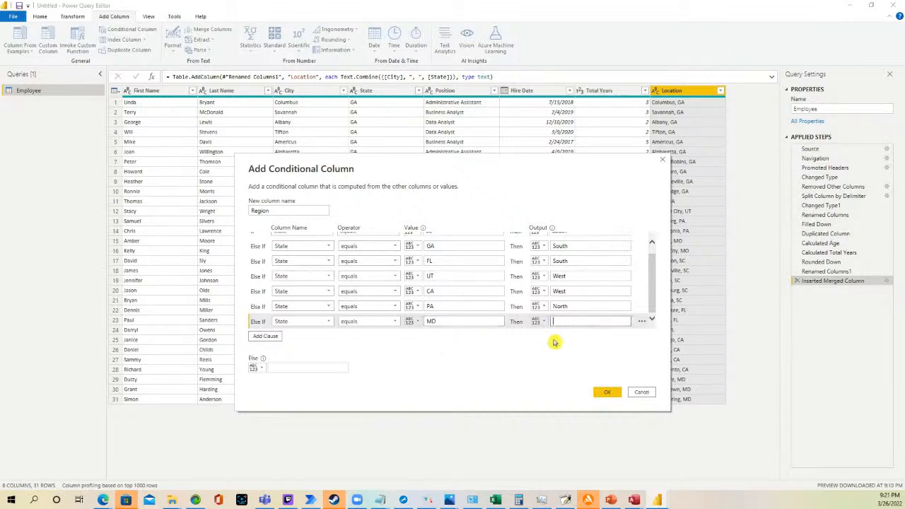
{"action": "type", "text": "North"}
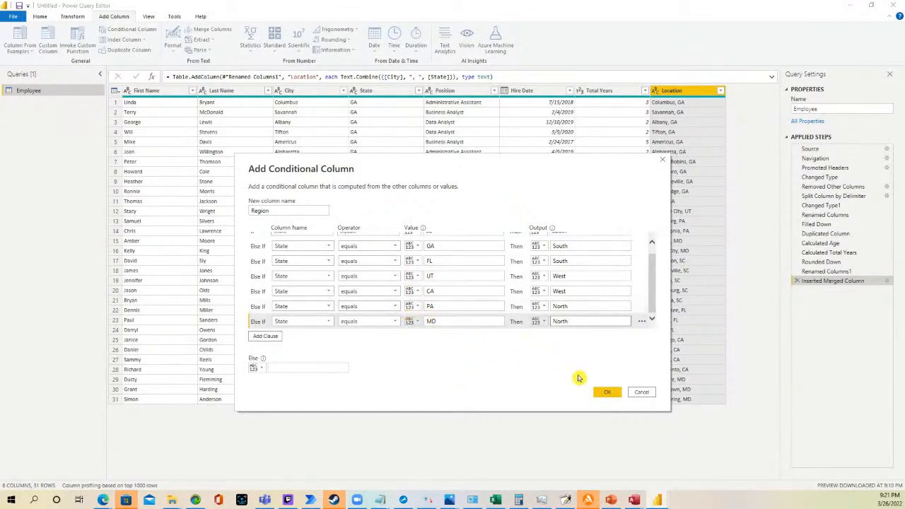
{"action": "left_click", "coordinate": [606, 391]}
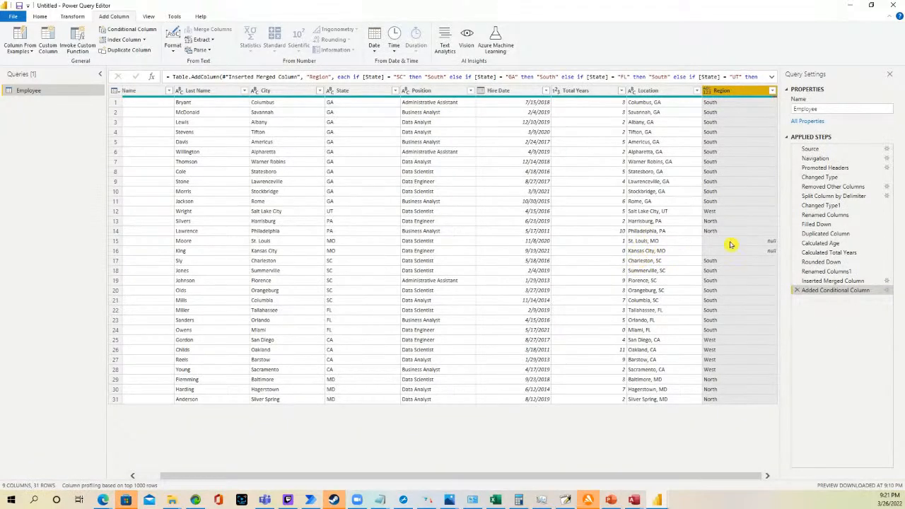
Edit the Added Conditional Column step to include an Else If clause where State equals MO outputs Midwest.
{"action": "left_click", "coordinate": [887, 291]}
{"action": "scroll", "coordinate": [376, 284], "scroll_direction": "down", "scroll_amount": 1}
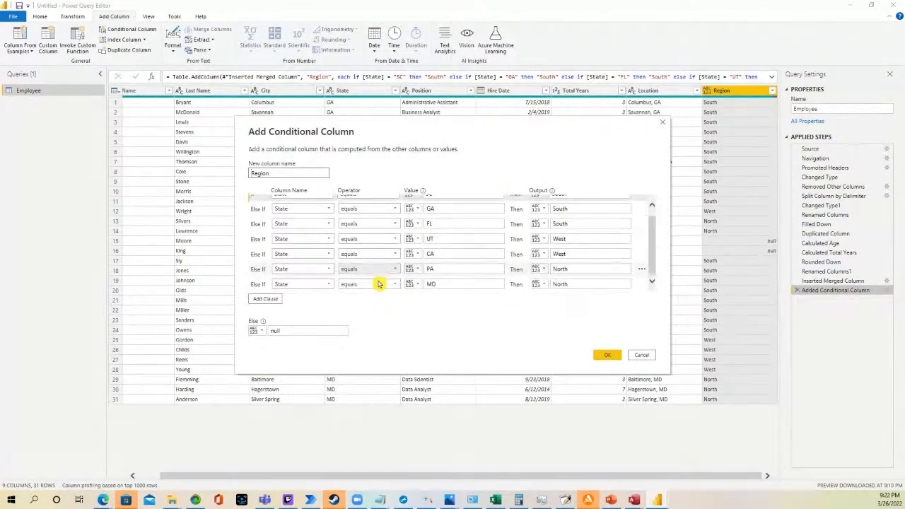
{"action": "left_click", "coordinate": [264, 300]}
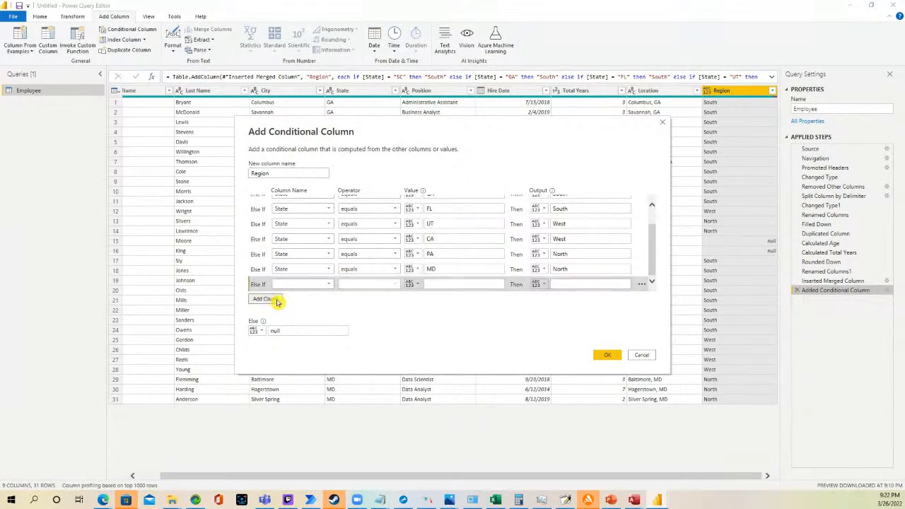
{"action": "left_click", "coordinate": [328, 284]}
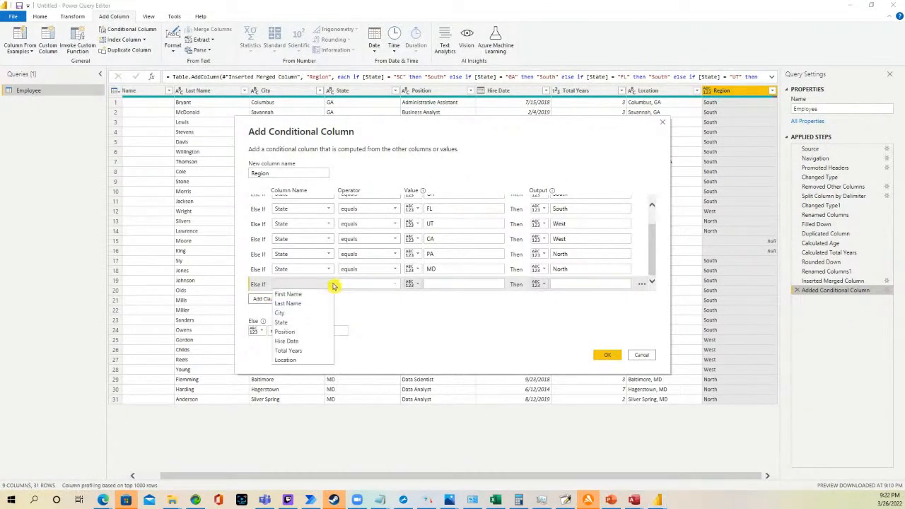
{"action": "left_click", "coordinate": [434, 284]}
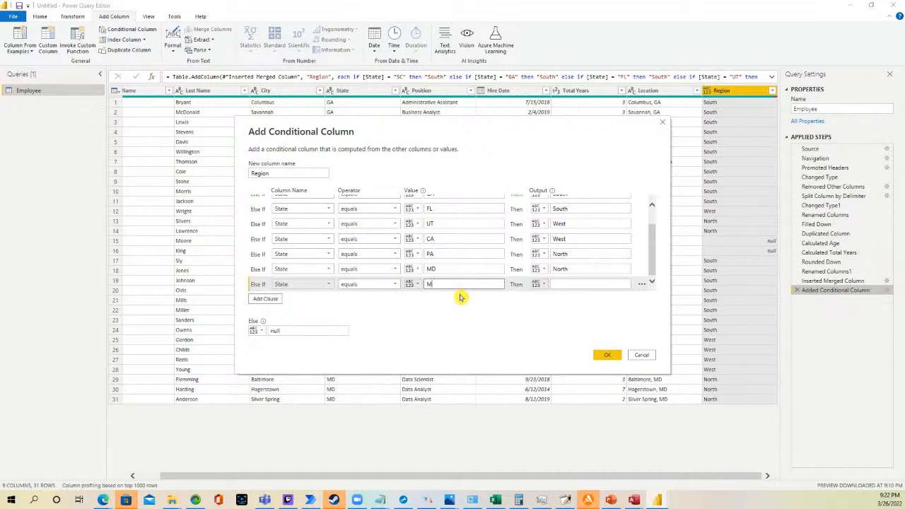
{"action": "left_click", "coordinate": [571, 284]}
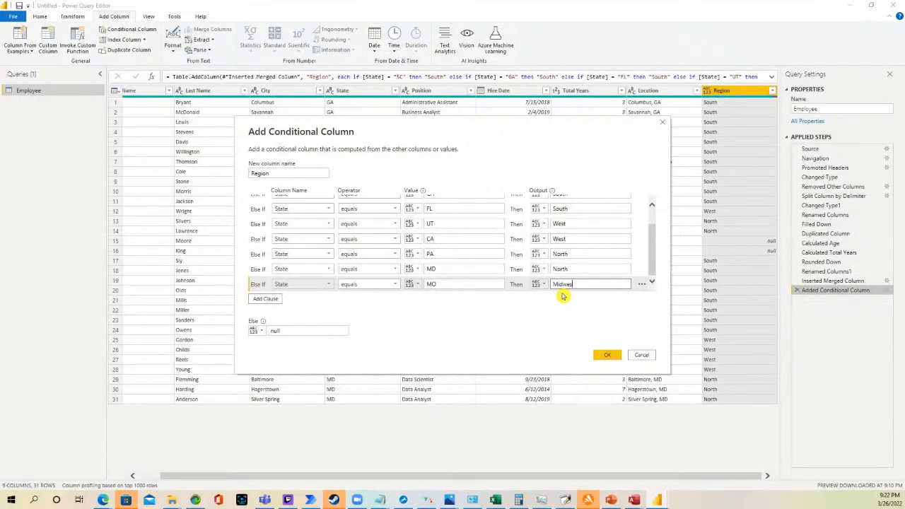
{"action": "left_click", "coordinate": [606, 354]}
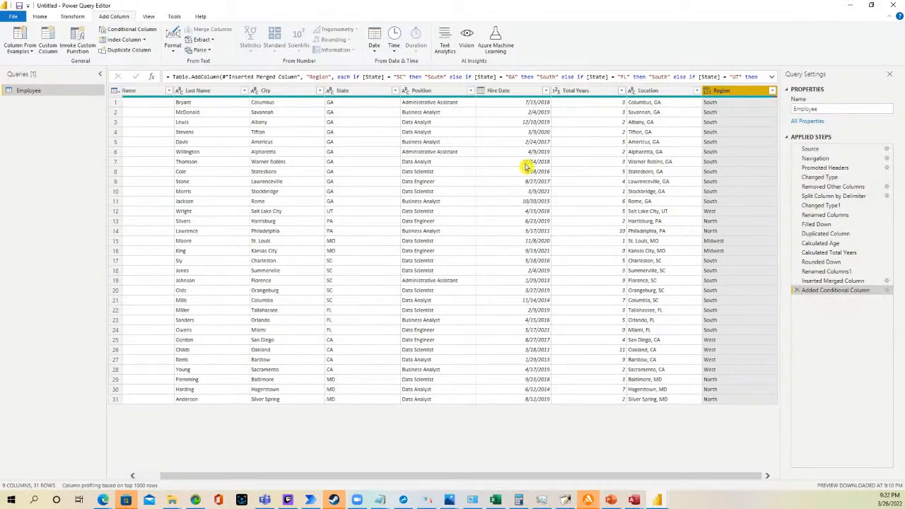
Create a reference of the Employee query and rename the new query Region.
{"action": "right_click", "coordinate": [46, 93]}
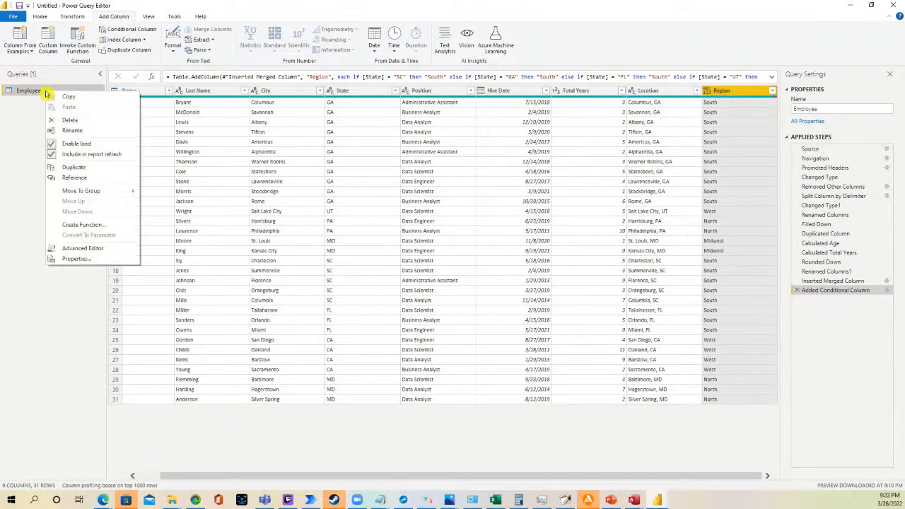
{"action": "left_click", "coordinate": [98, 179]}
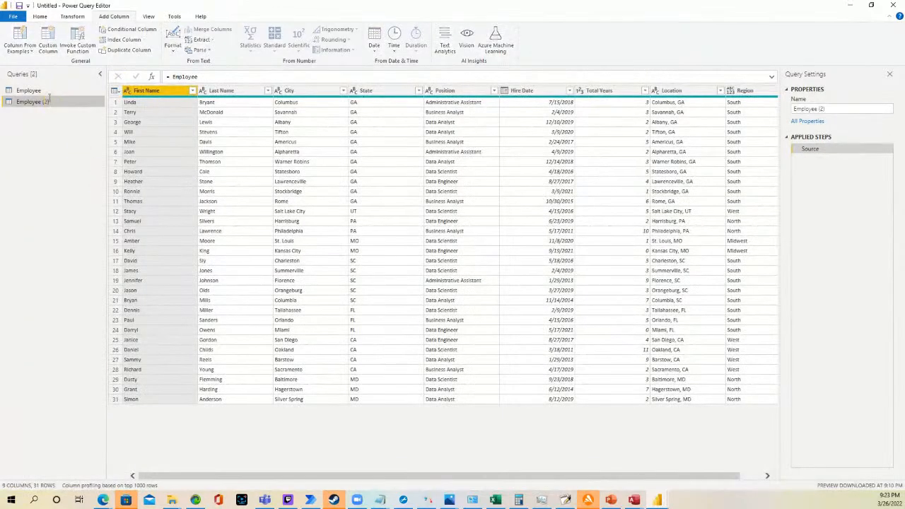
{"action": "double_click", "coordinate": [50, 101]}
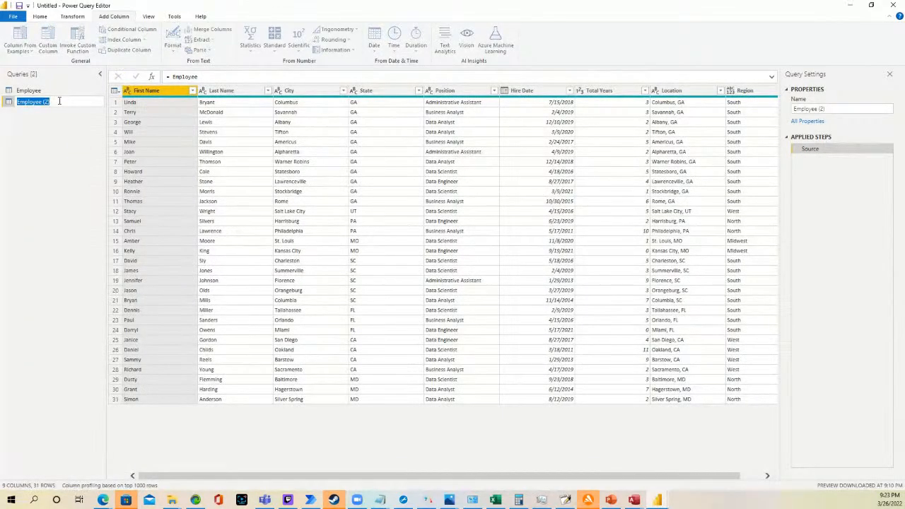
{"action": "type", "text": "Region"}
{"action": "key", "text": "Return"}
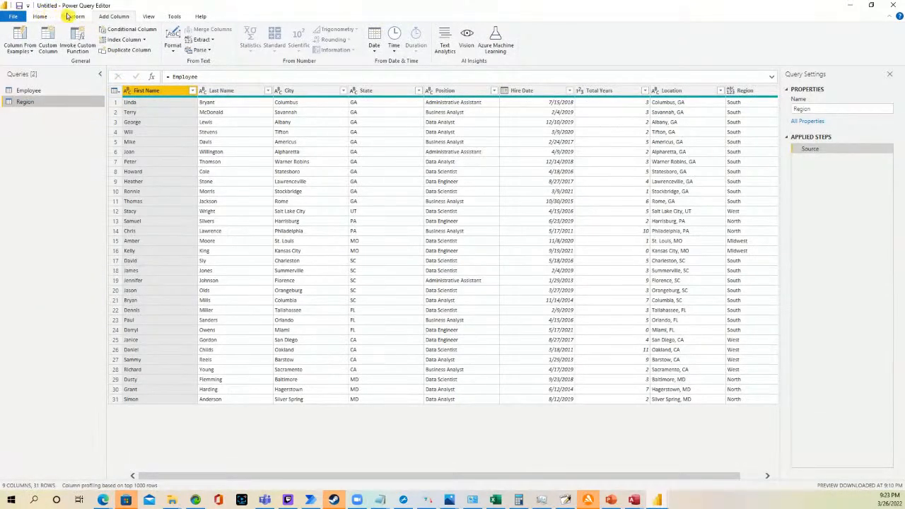
Keep only the Region column in the Region query and remove its duplicate values.
{"action": "left_click", "coordinate": [41, 16]}
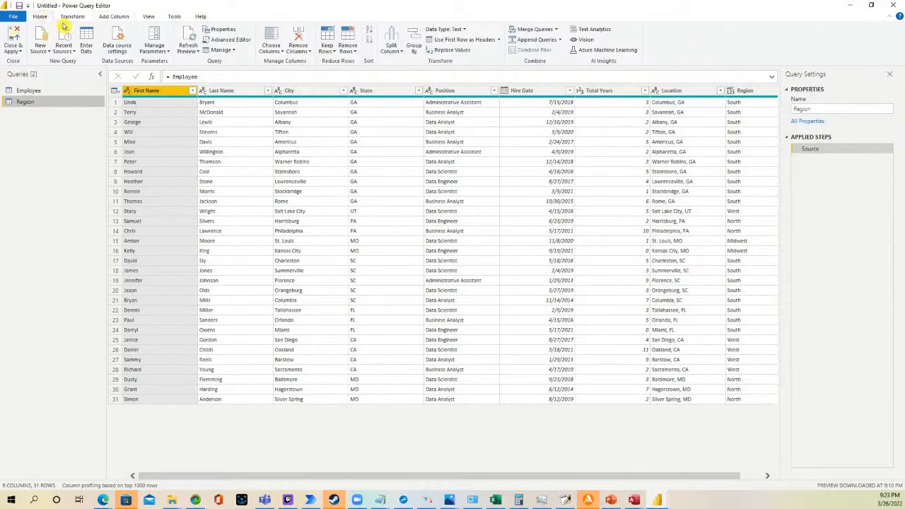
{"action": "left_click", "coordinate": [271, 51]}
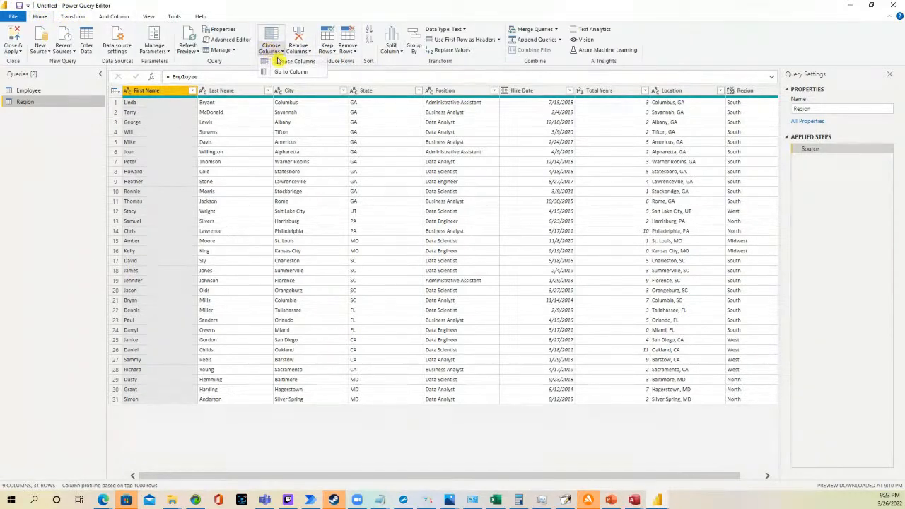
{"action": "left_click", "coordinate": [279, 61]}
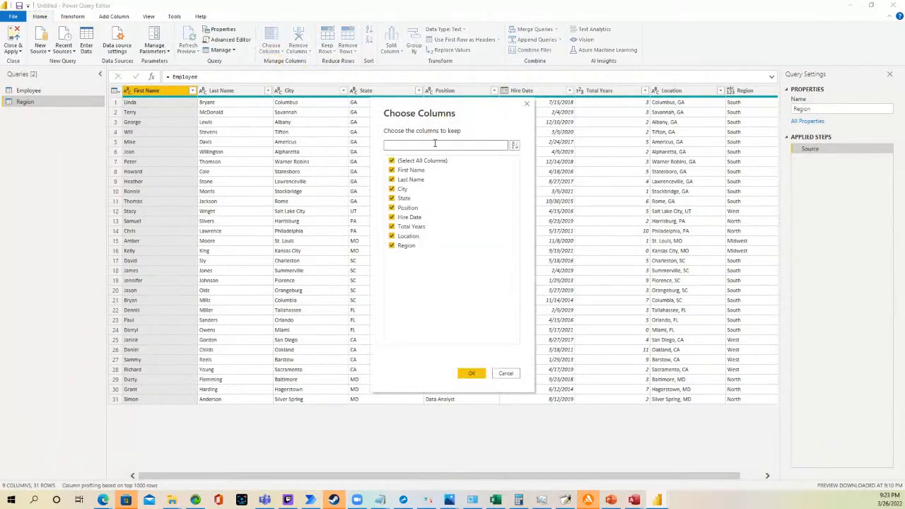
{"action": "left_click", "coordinate": [391, 160]}
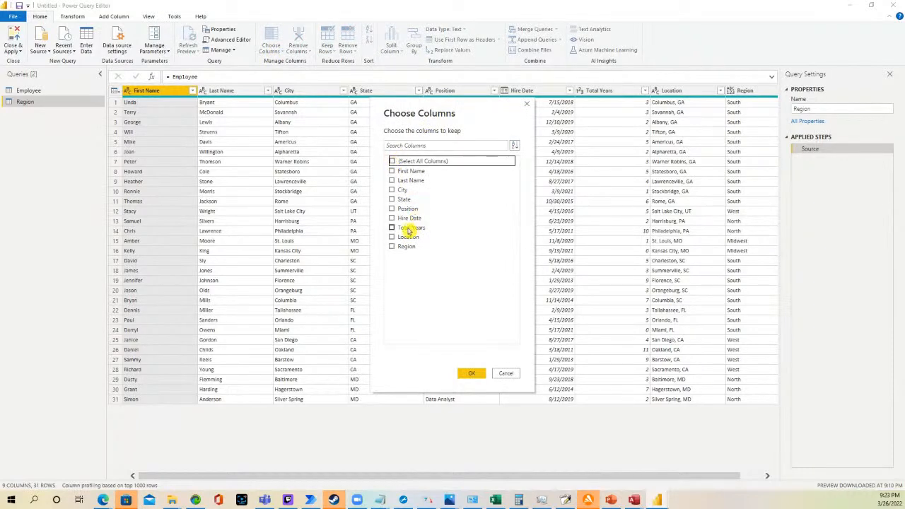
{"action": "left_click", "coordinate": [392, 247]}
{"action": "left_click", "coordinate": [475, 375]}
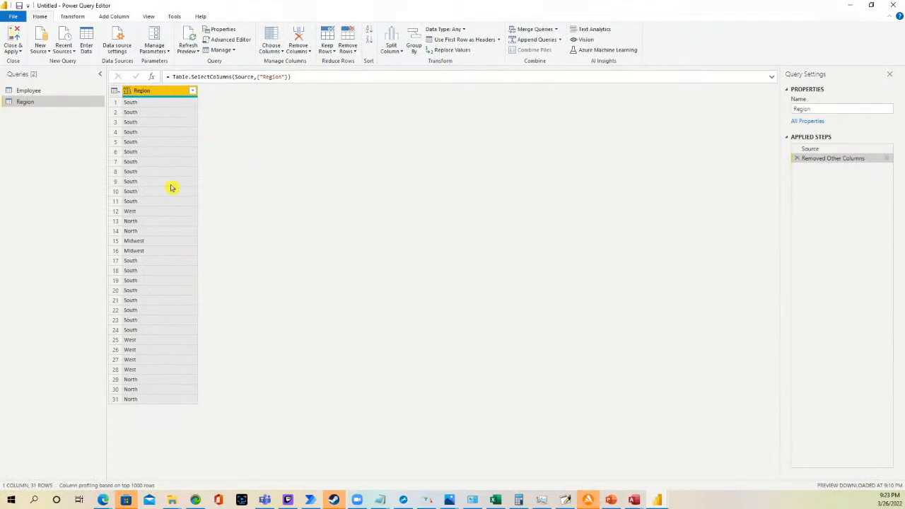
{"action": "right_click", "coordinate": [165, 92]}
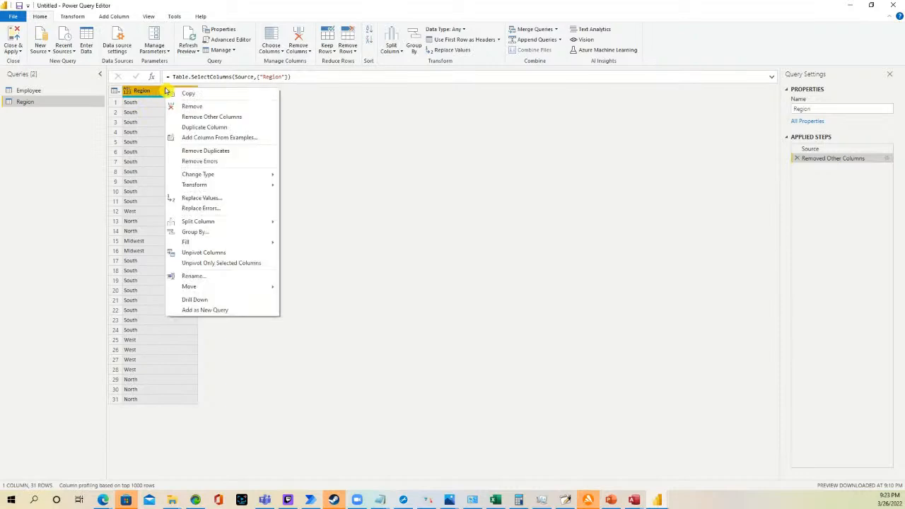
{"action": "left_click", "coordinate": [245, 154]}
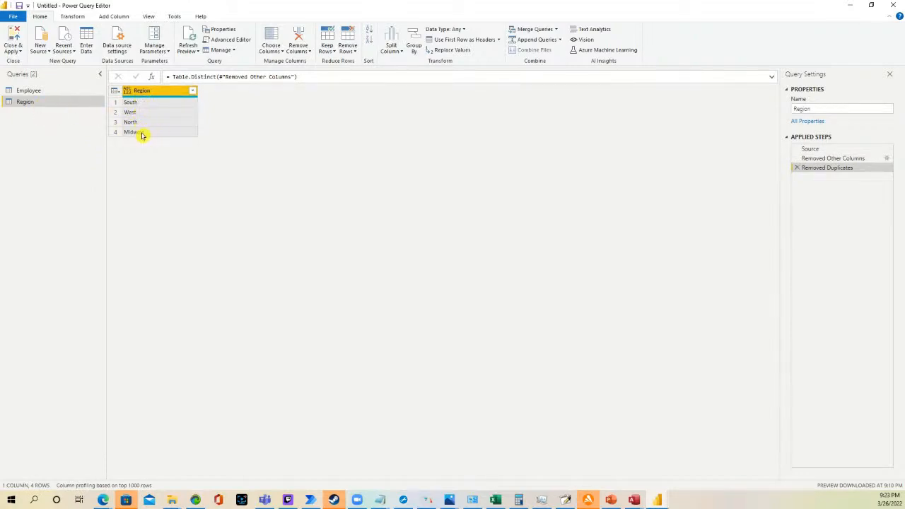
Create another reference of the Employee query and rename the new query Location.
{"action": "left_click", "coordinate": [56, 91]}
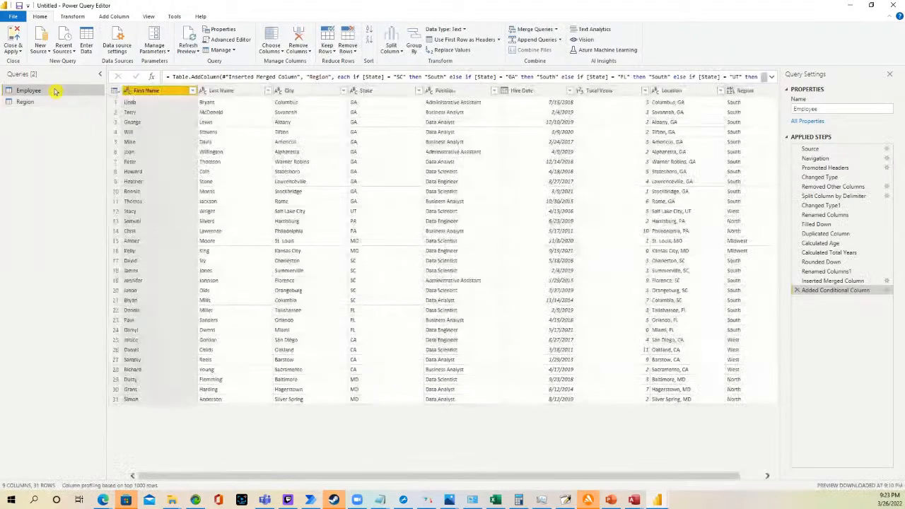
{"action": "right_click", "coordinate": [55, 91]}
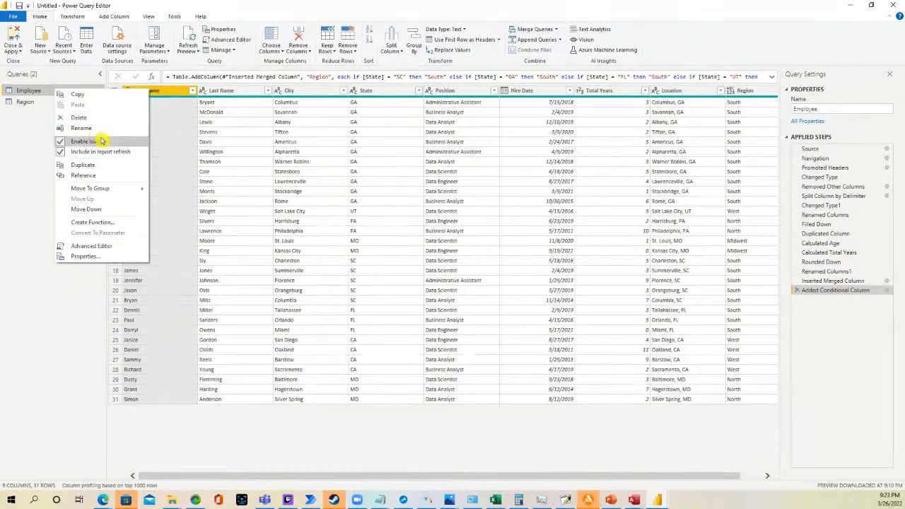
{"action": "left_click", "coordinate": [111, 175]}
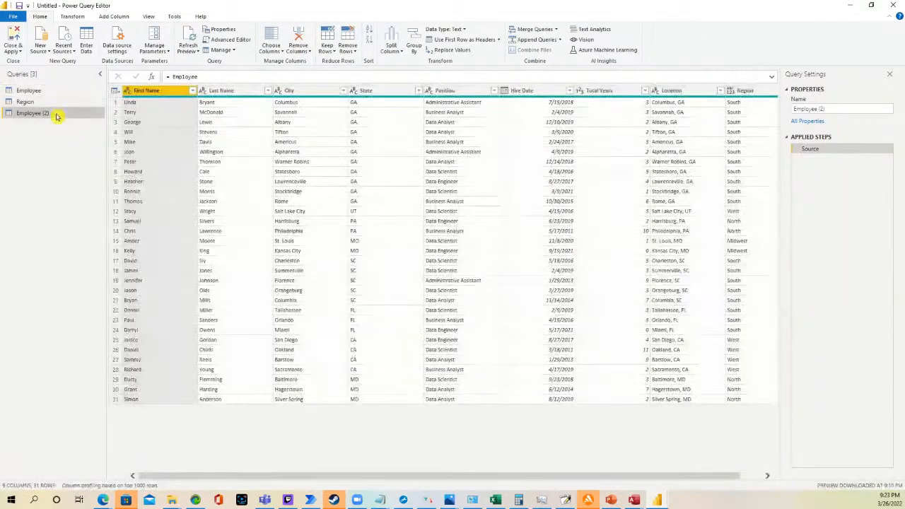
{"action": "double_click", "coordinate": [57, 114]}
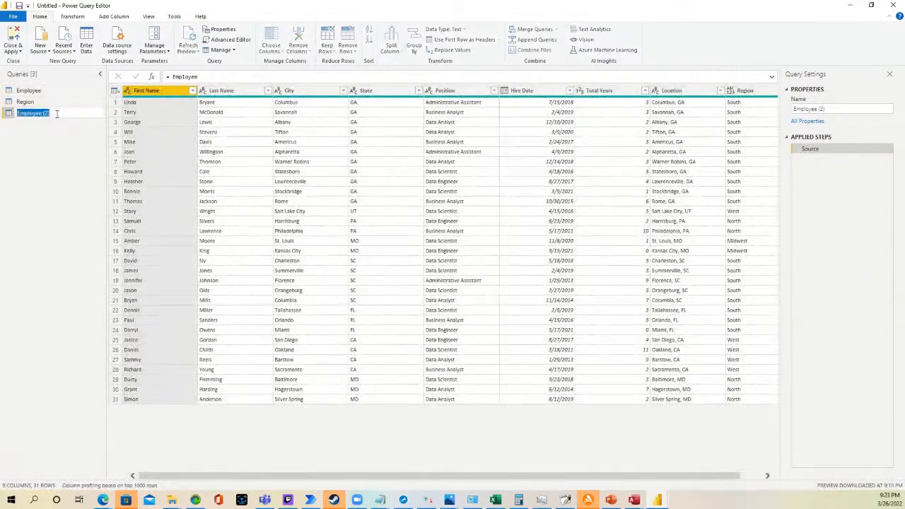
{"action": "type", "text": "Location"}
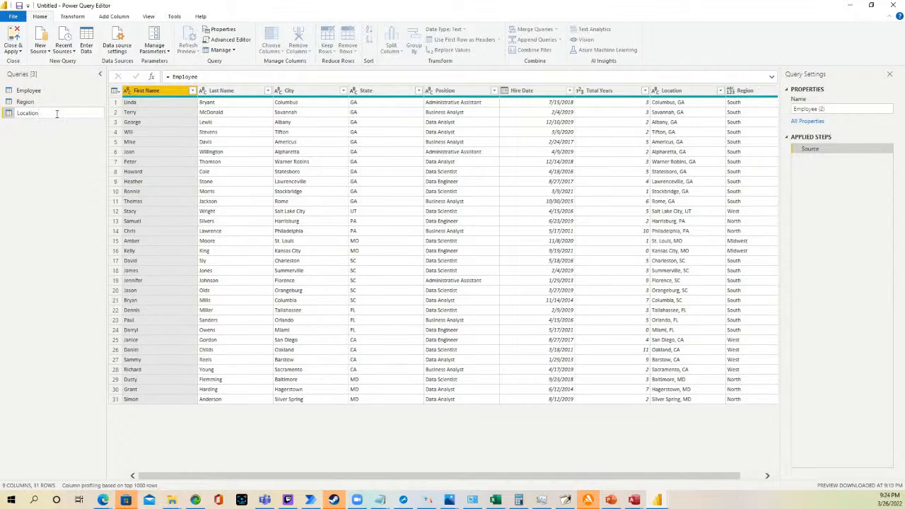
{"action": "key", "text": "Return"}
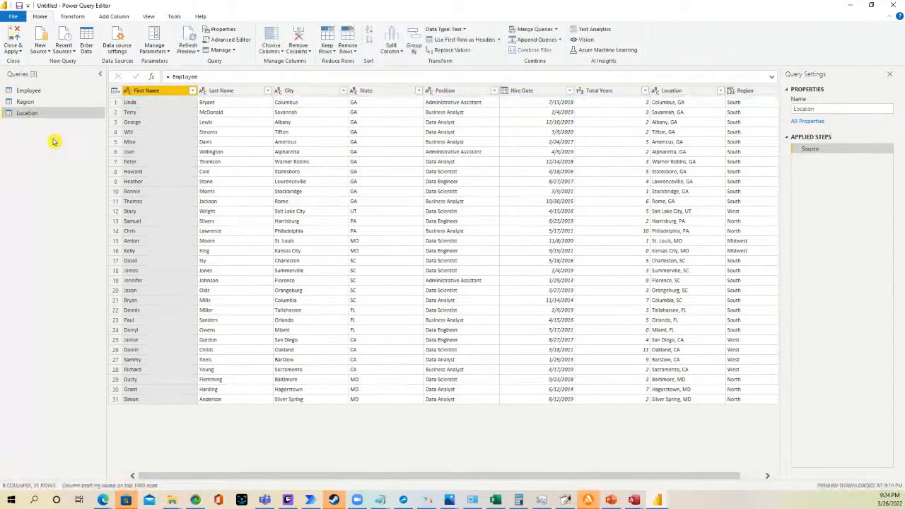
Keep only the Location column in the Location query and remove its duplicate values.
{"action": "left_click", "coordinate": [271, 50]}
{"action": "left_click", "coordinate": [292, 62]}
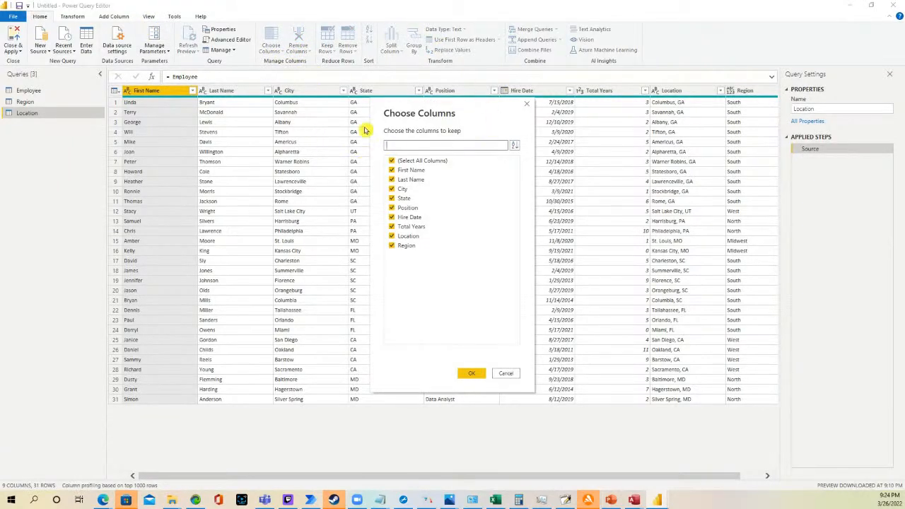
{"action": "left_click", "coordinate": [392, 160]}
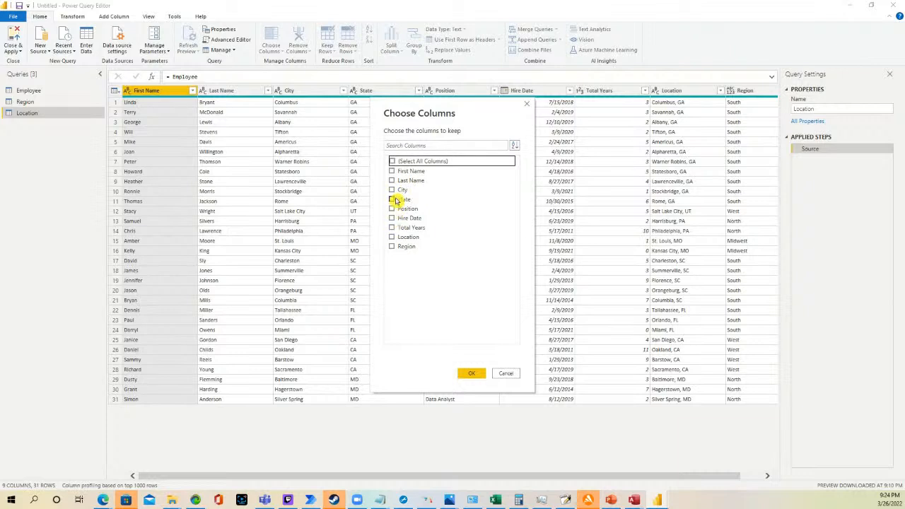
{"action": "left_click", "coordinate": [393, 236]}
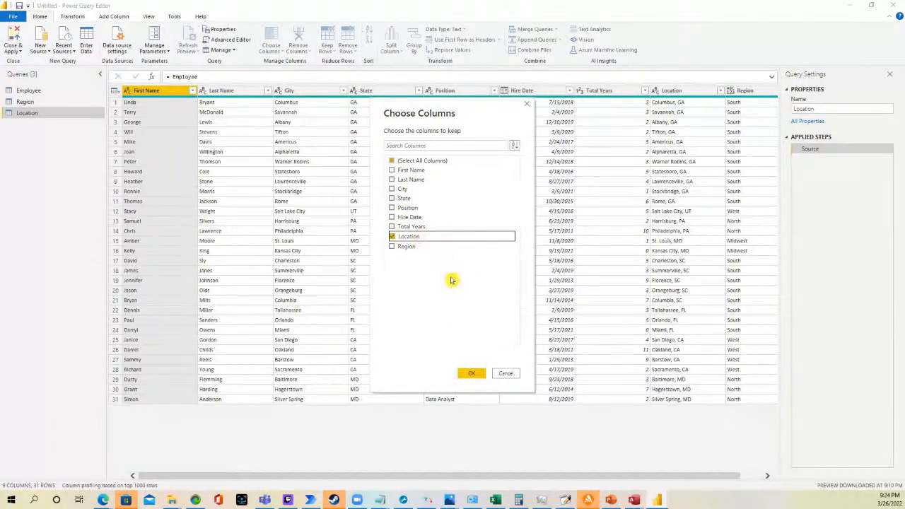
{"action": "left_click", "coordinate": [472, 373]}
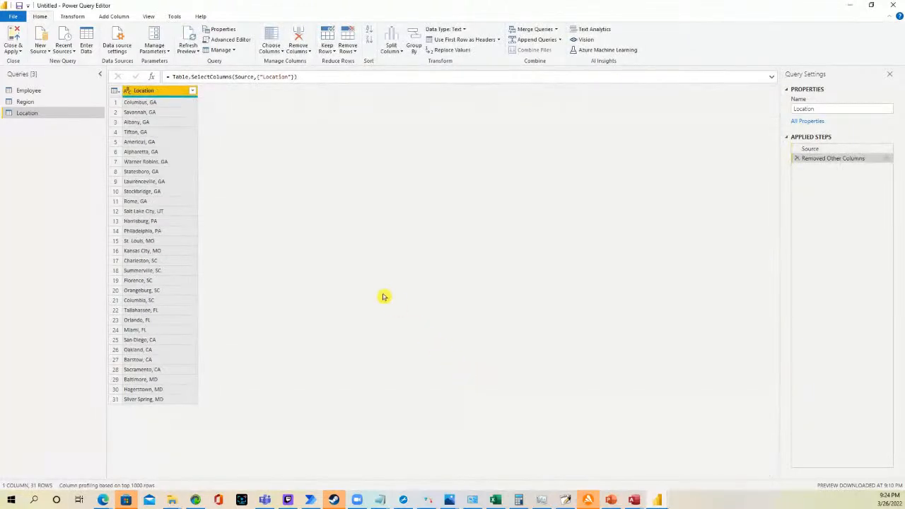
{"action": "right_click", "coordinate": [166, 93]}
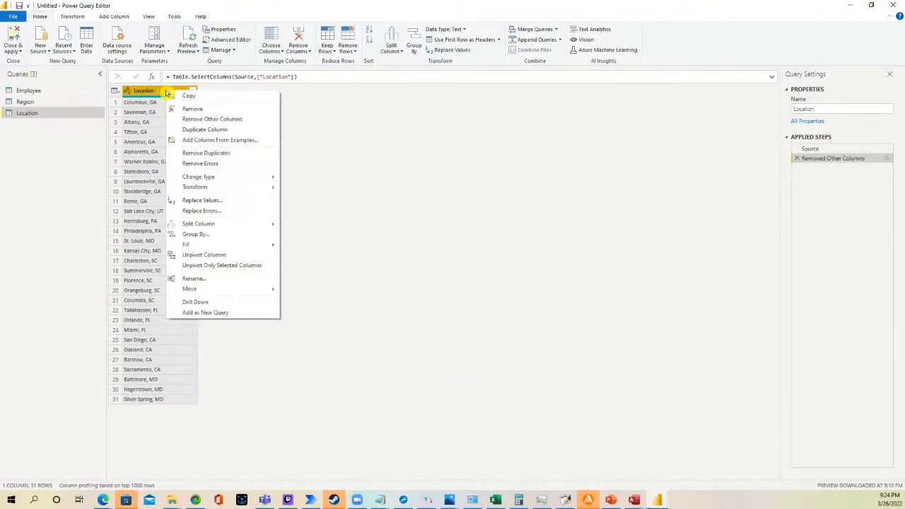
{"action": "left_click", "coordinate": [238, 154]}
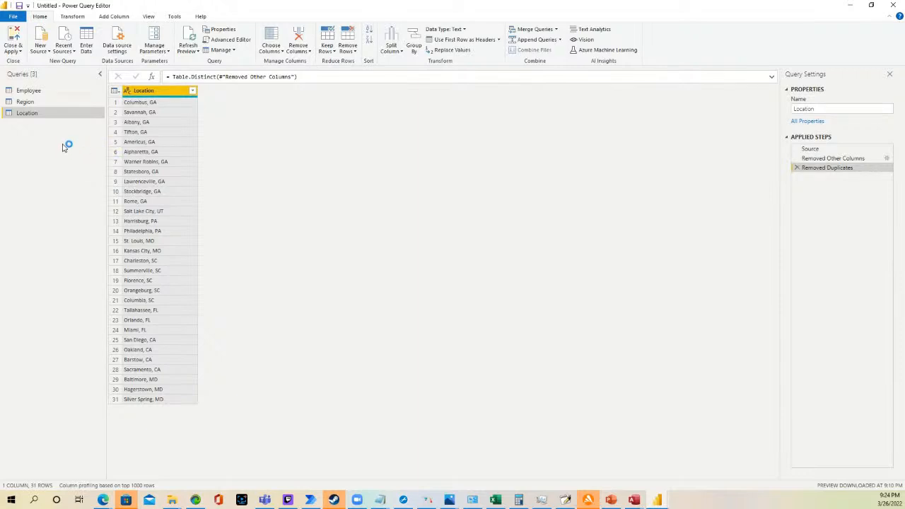
Review the Region, Location and Employee queries, and close the query editor with all changes applied to the report.
{"action": "left_click", "coordinate": [41, 103]}
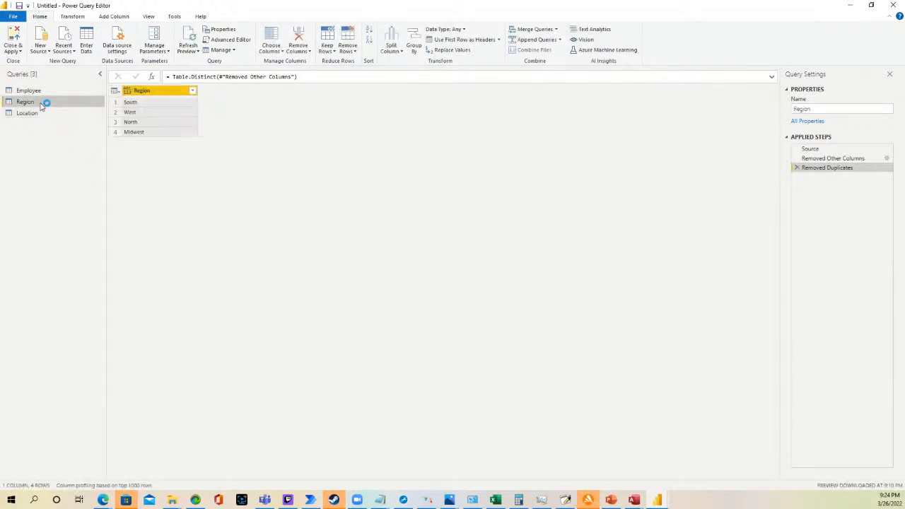
{"action": "left_click", "coordinate": [41, 113]}
{"action": "left_click", "coordinate": [44, 91]}
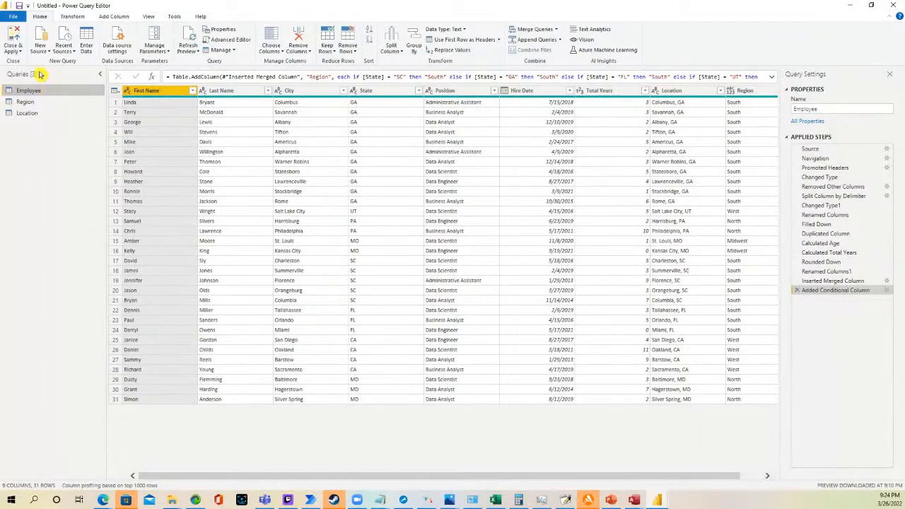
{"action": "left_click", "coordinate": [19, 53]}
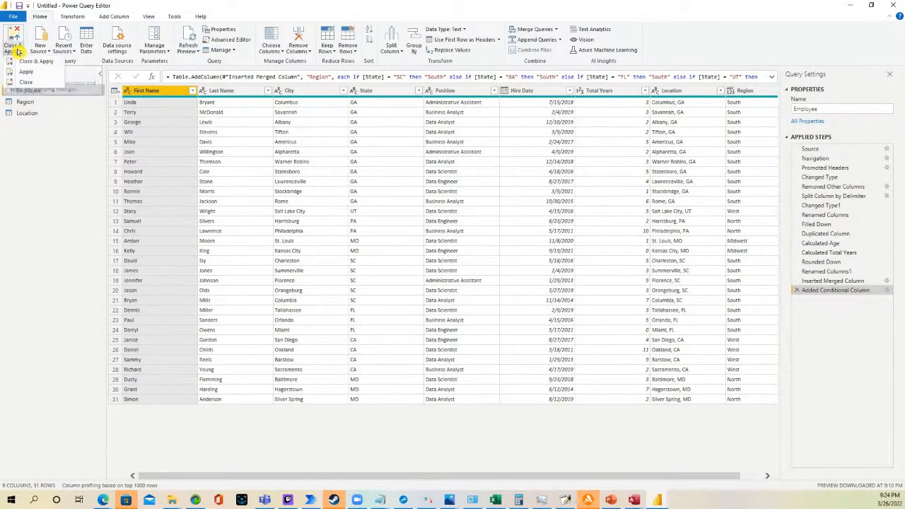
{"action": "left_click", "coordinate": [24, 62]}
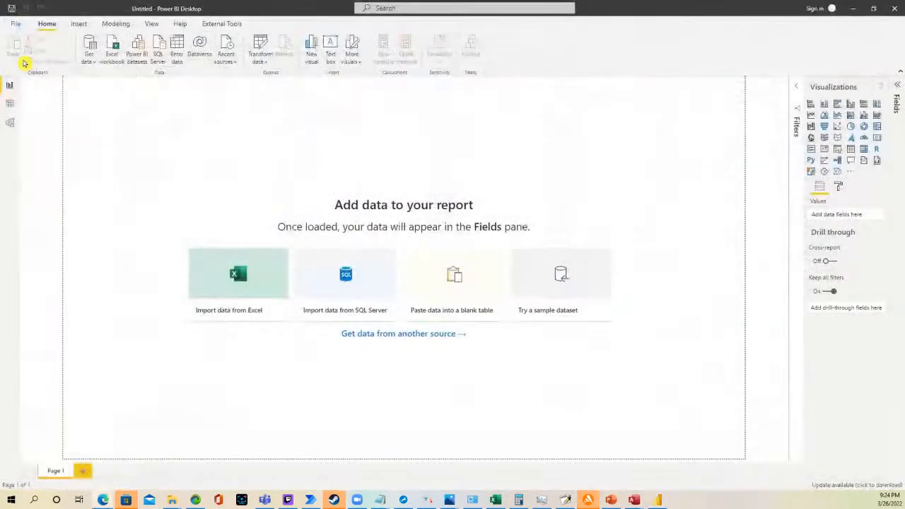